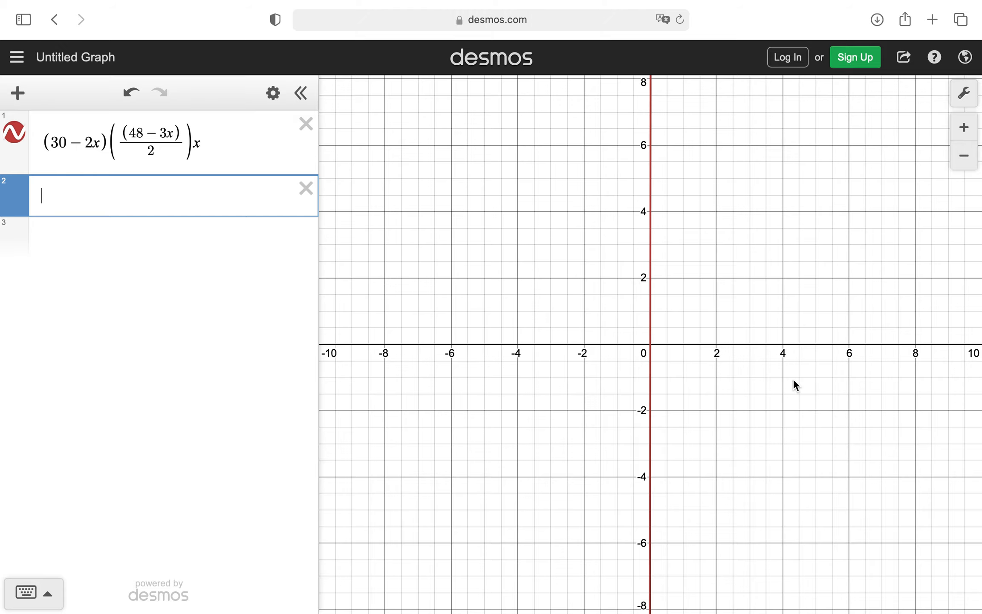
- Examine the plotted cubic's shape around its x-intercepts and higher y-values at different scales
scroll(788, 376, down, 5)
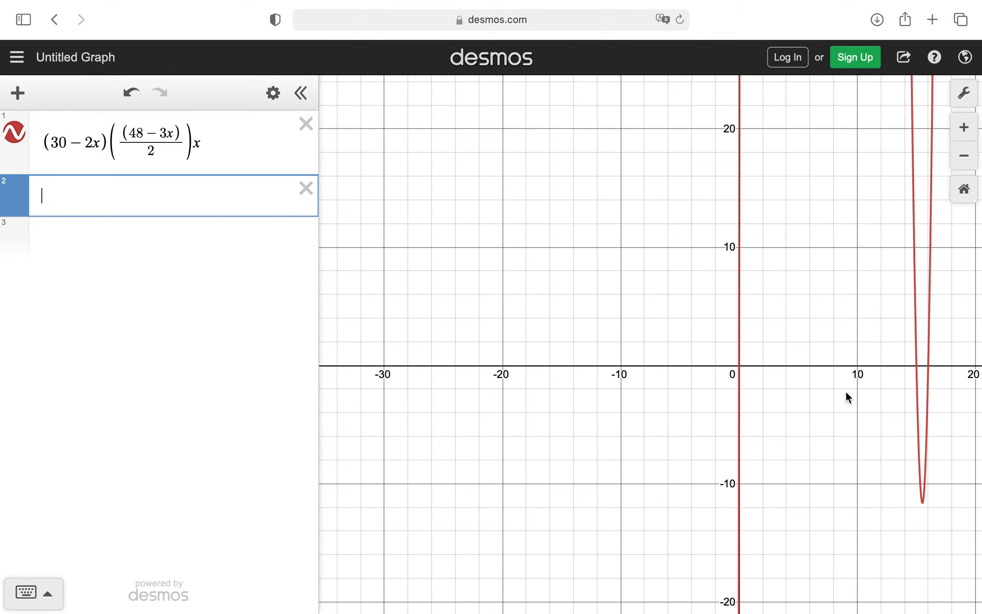
drag(835, 386, 689, 359)
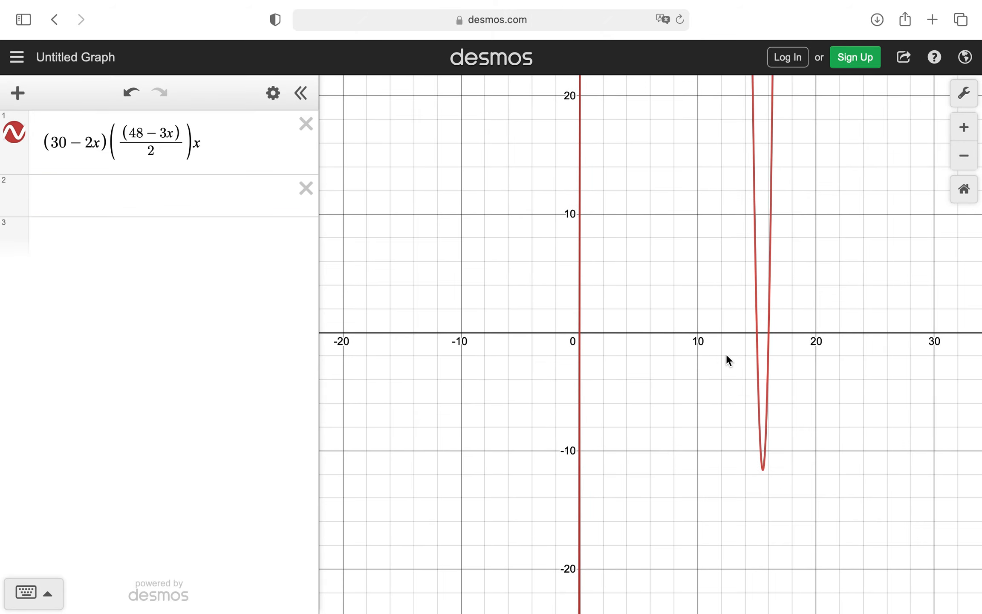
scroll(726, 353, up, 5)
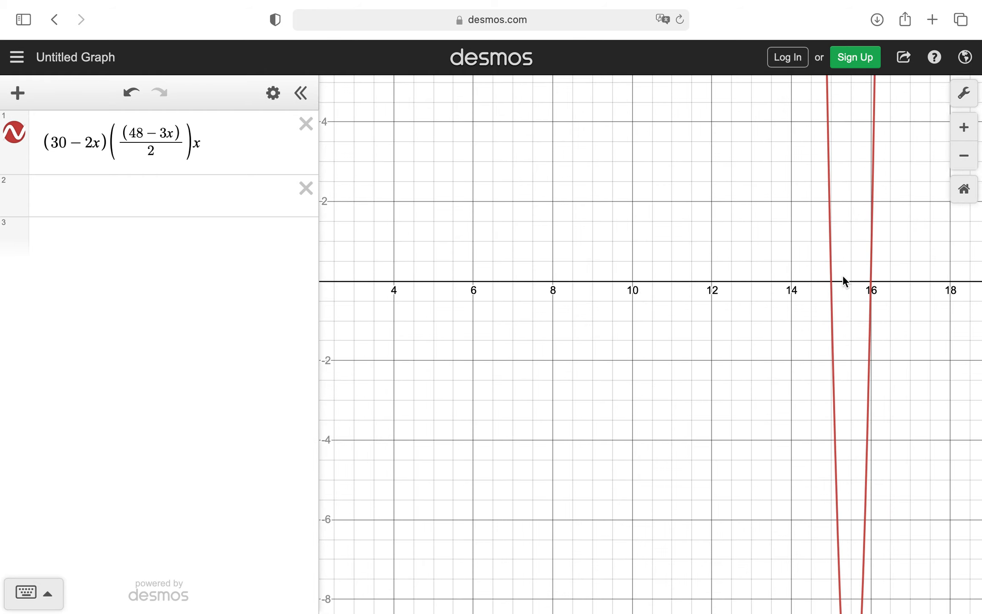
scroll(642, 351, down, 4)
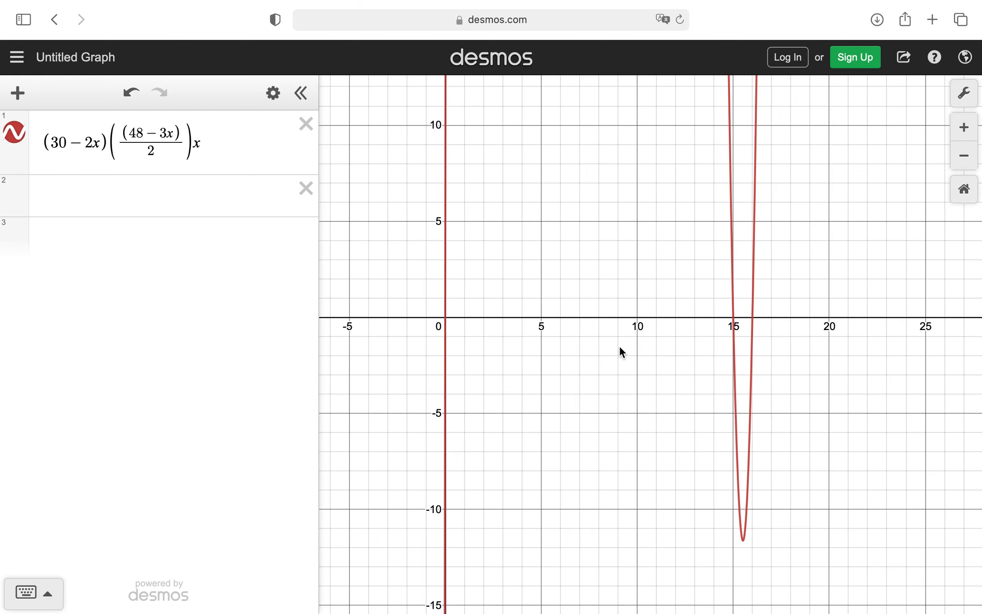
drag(554, 346, 600, 445)
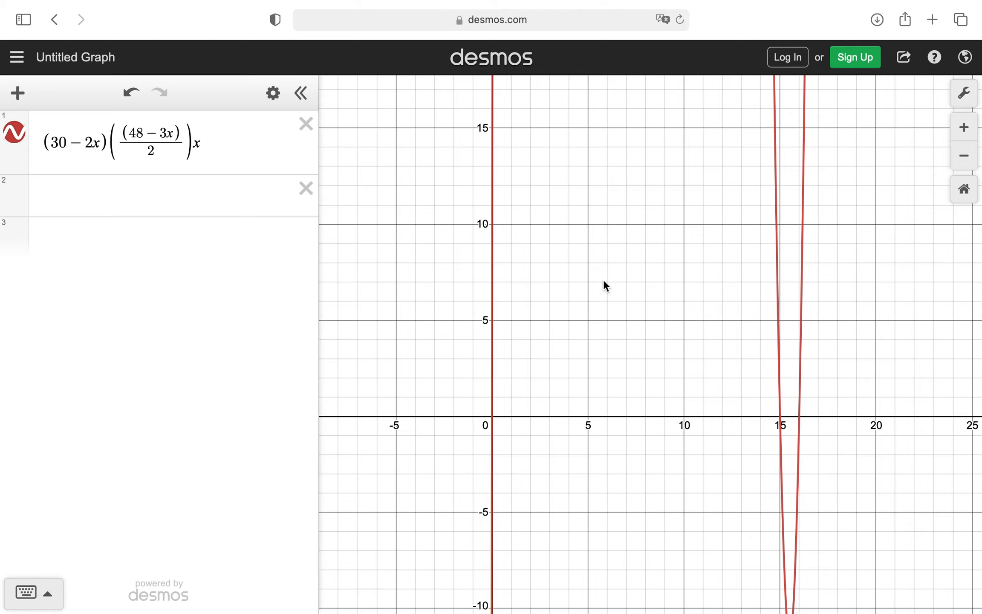
drag(603, 280, 596, 590)
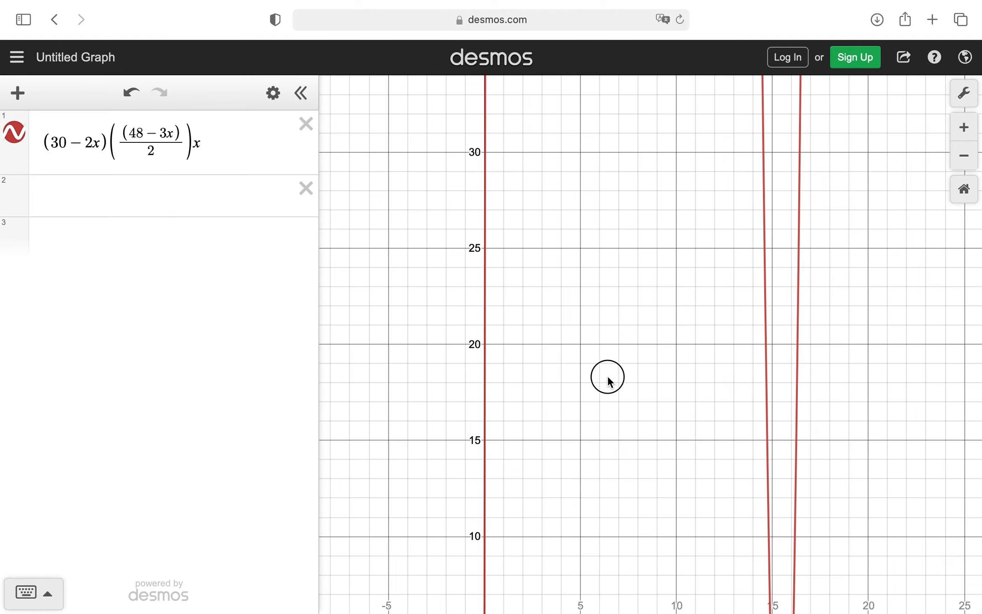
drag(607, 377, 607, 449)
scroll(608, 449, up, 3)
scroll(607, 449, down, 15)
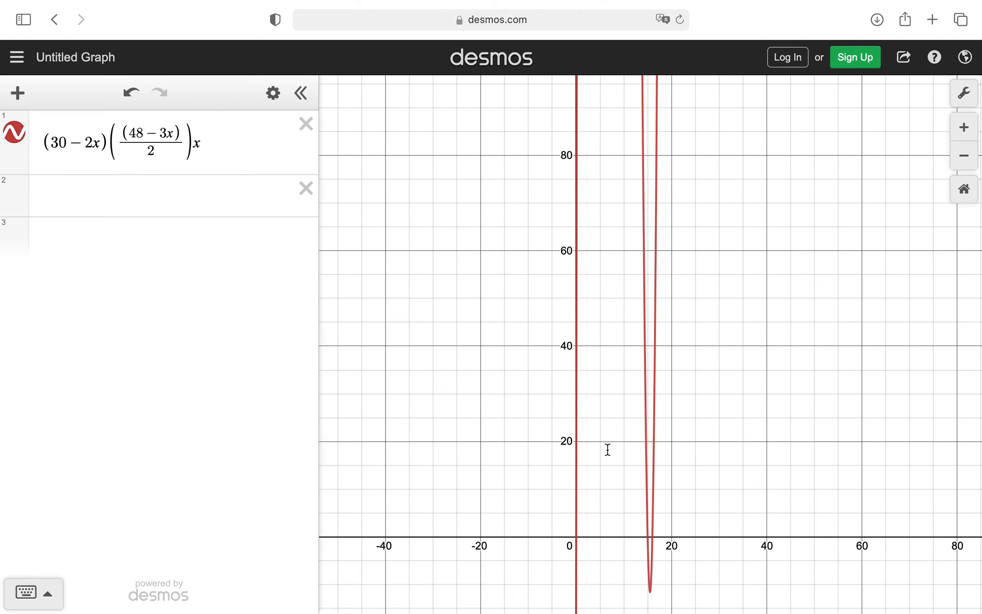
scroll(607, 449, down, 12)
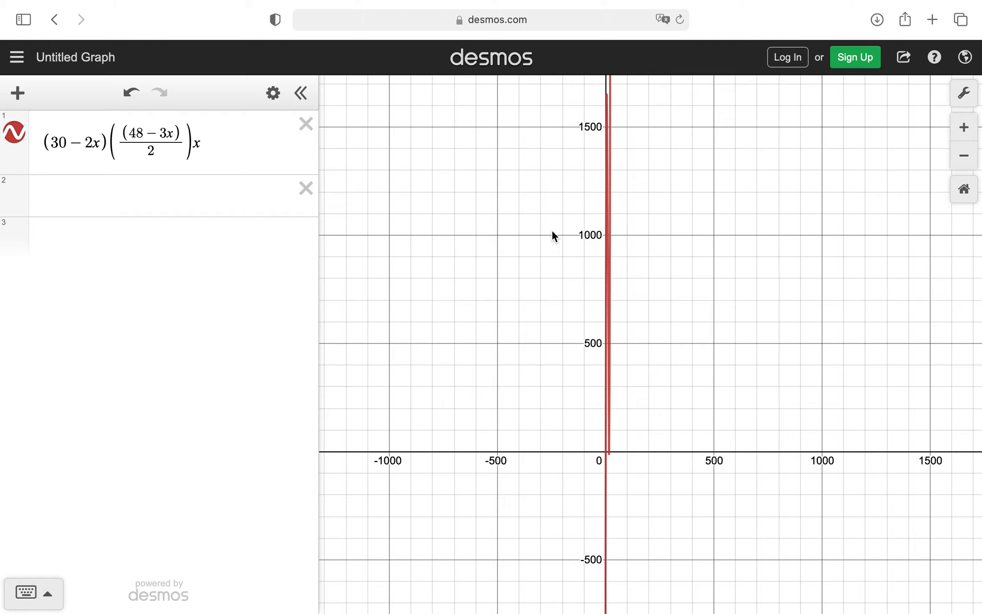
click(965, 94)
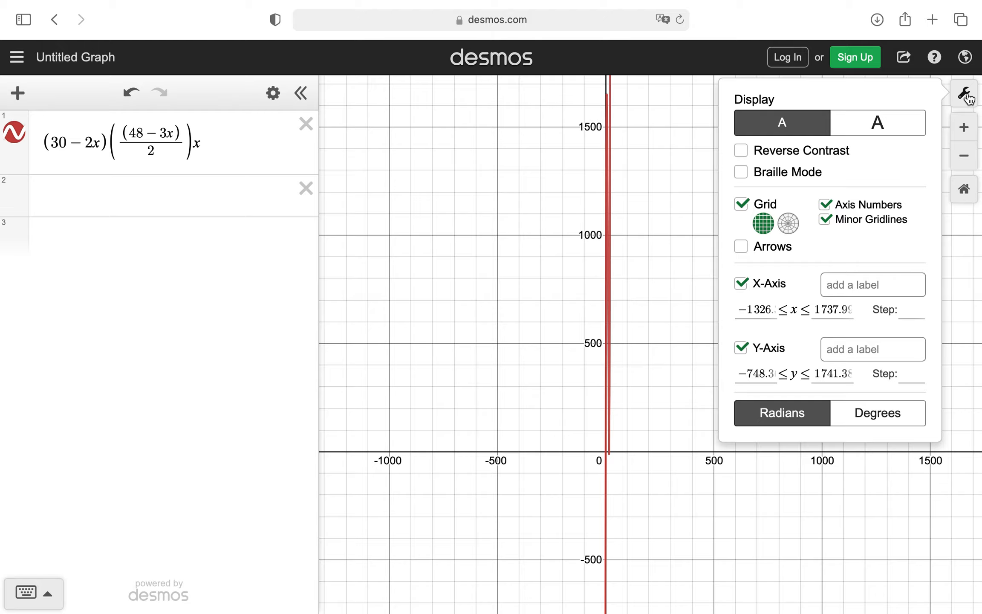
click(485, 250)
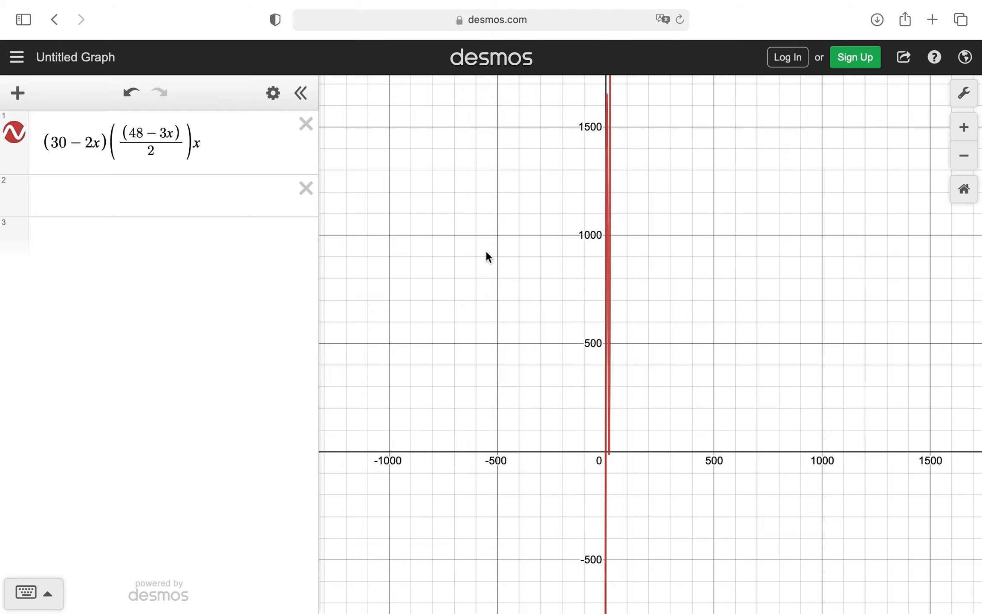
scroll(486, 250, down, 5)
scroll(486, 253, up, 10)
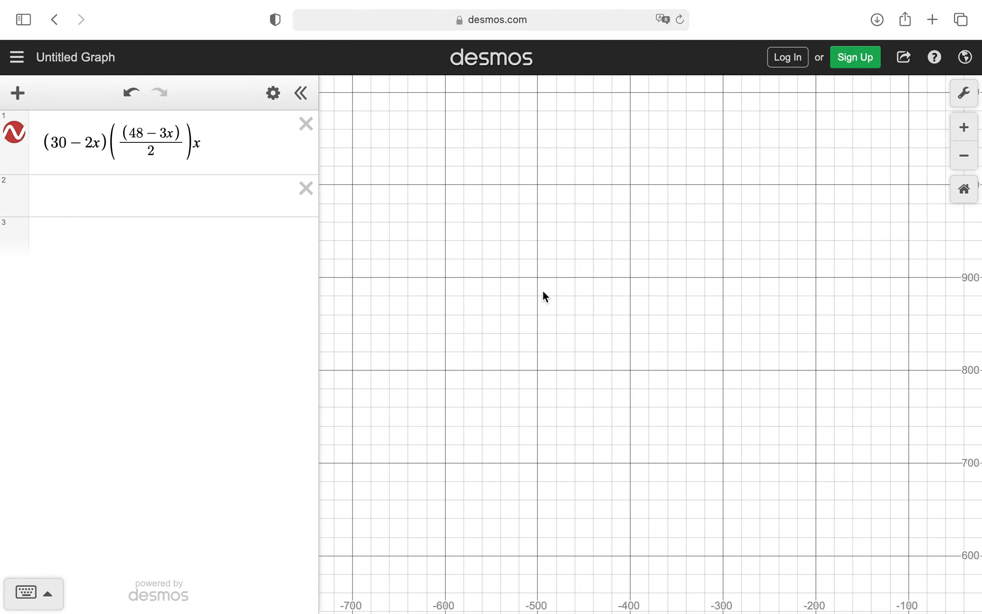
drag(544, 296, 130, 6)
drag(639, 254, 638, 2)
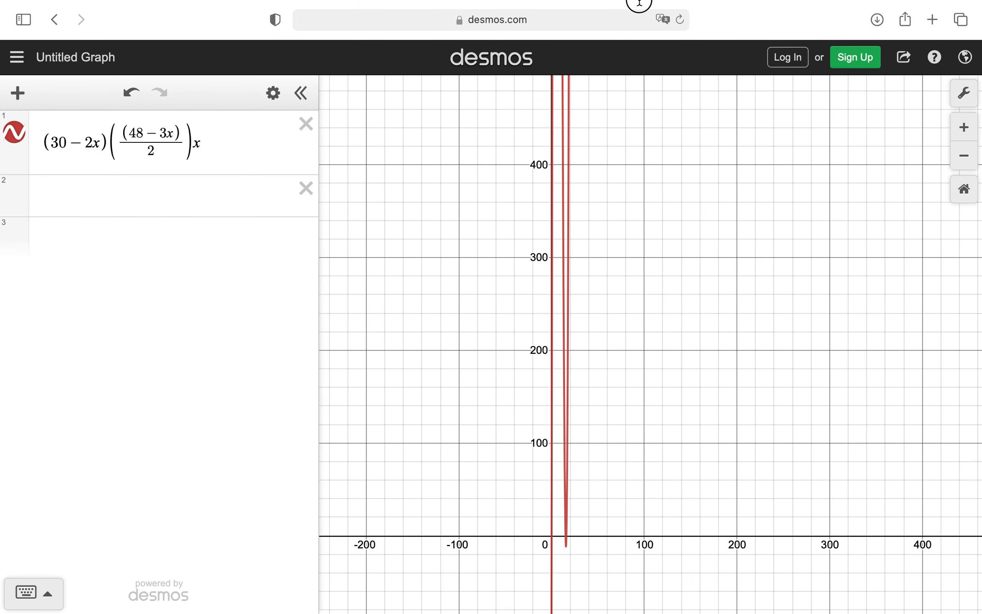
- Limit the graph's x-axis range to 0 through 15
click(963, 93)
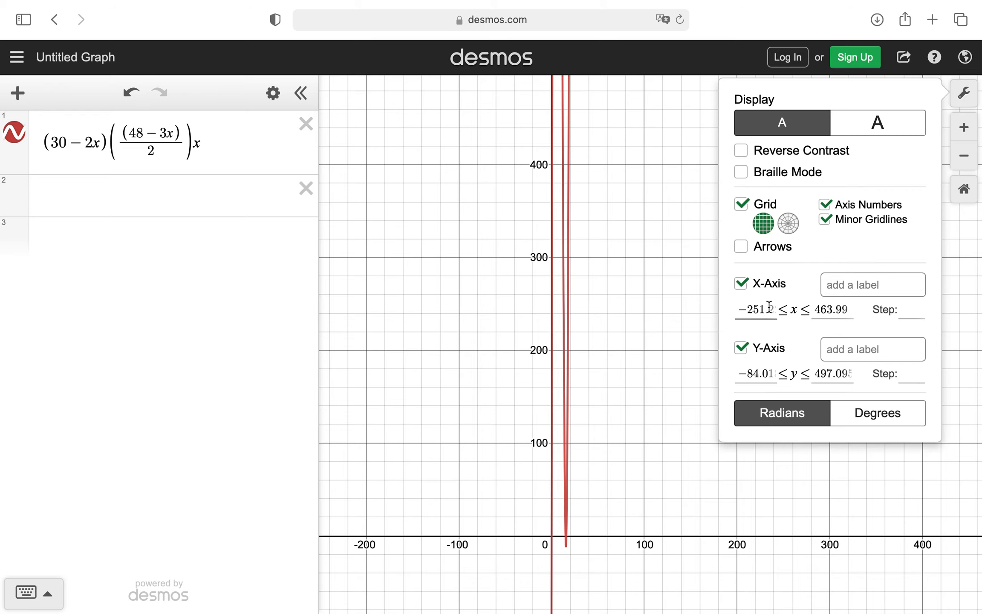
drag(735, 308, 841, 304)
text(0)
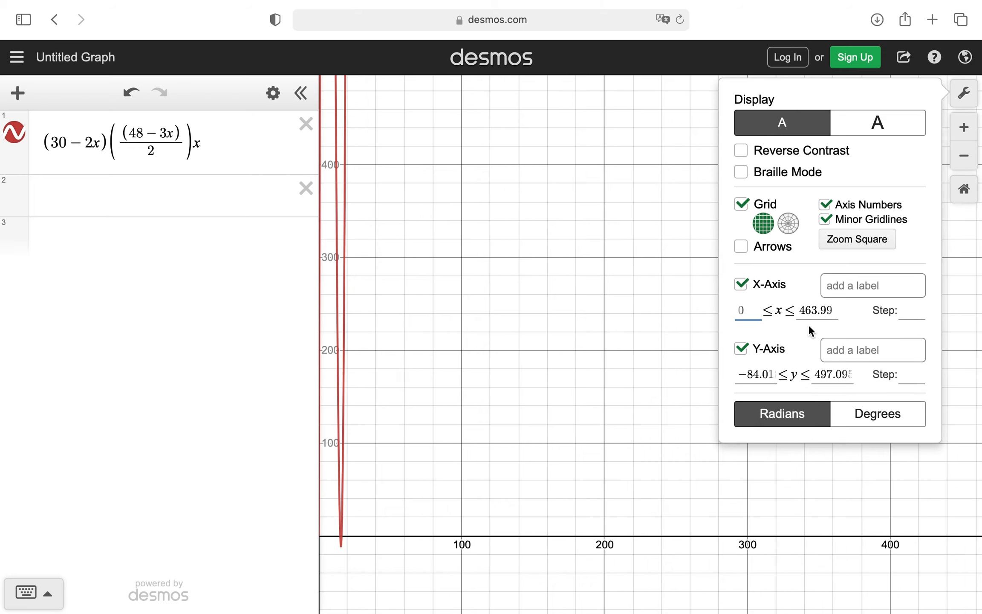
click(797, 310)
drag(797, 310, 839, 308)
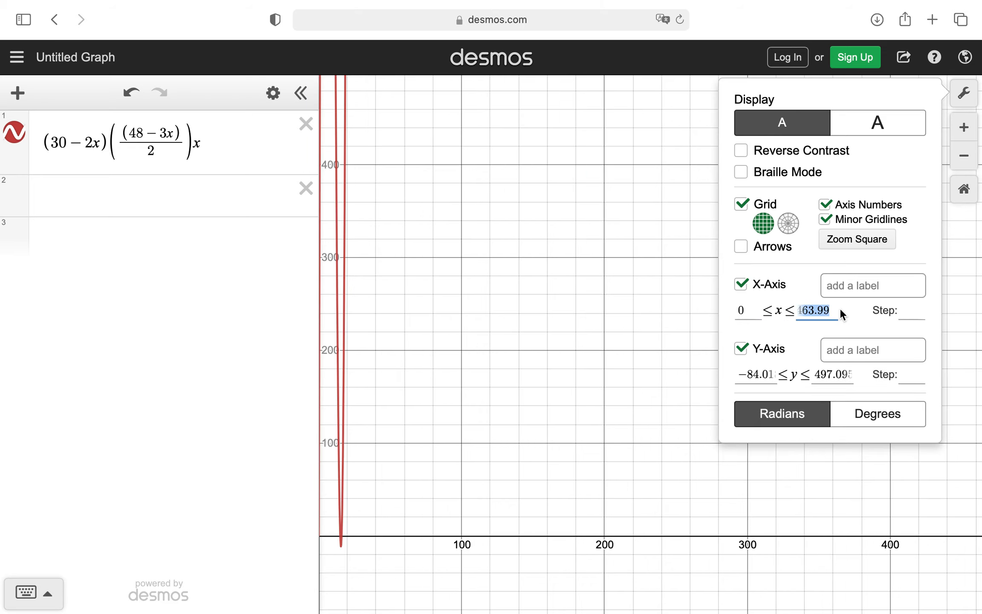
text(15)
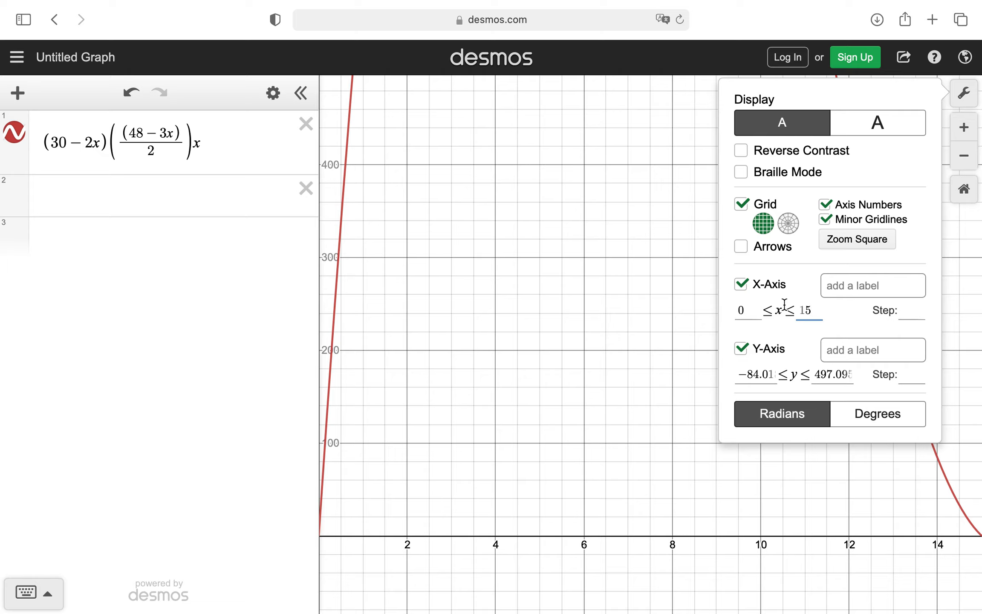
click(582, 399)
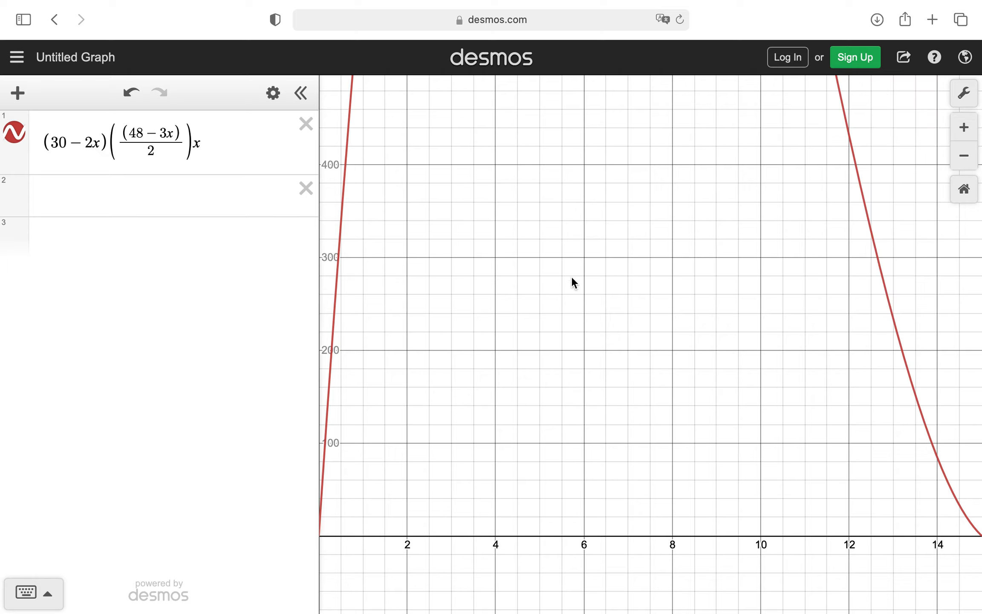
- Examine the upper part of the curve to locate its local maximum
drag(543, 276, 543, 607)
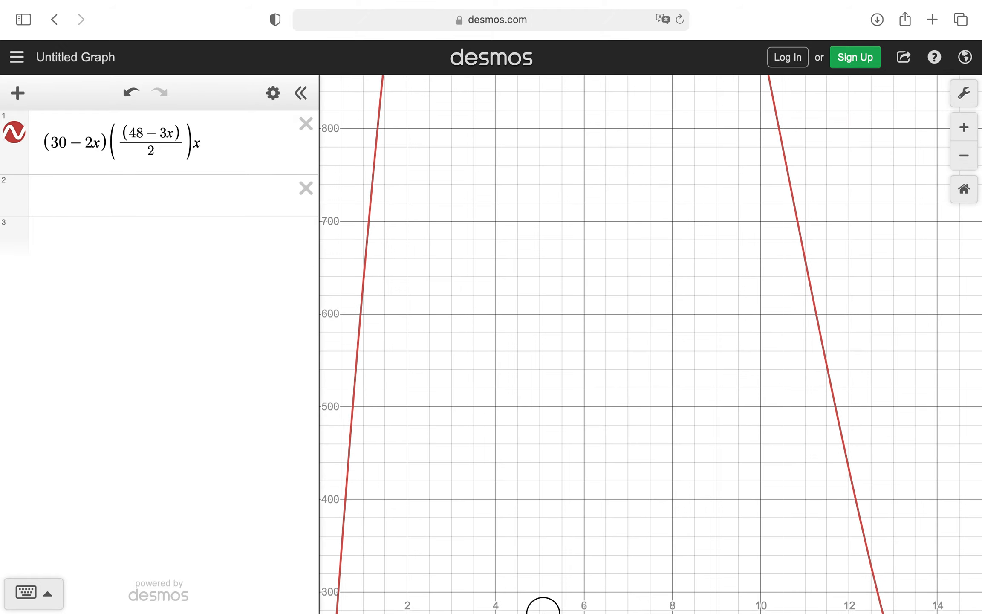
drag(508, 267, 506, 607)
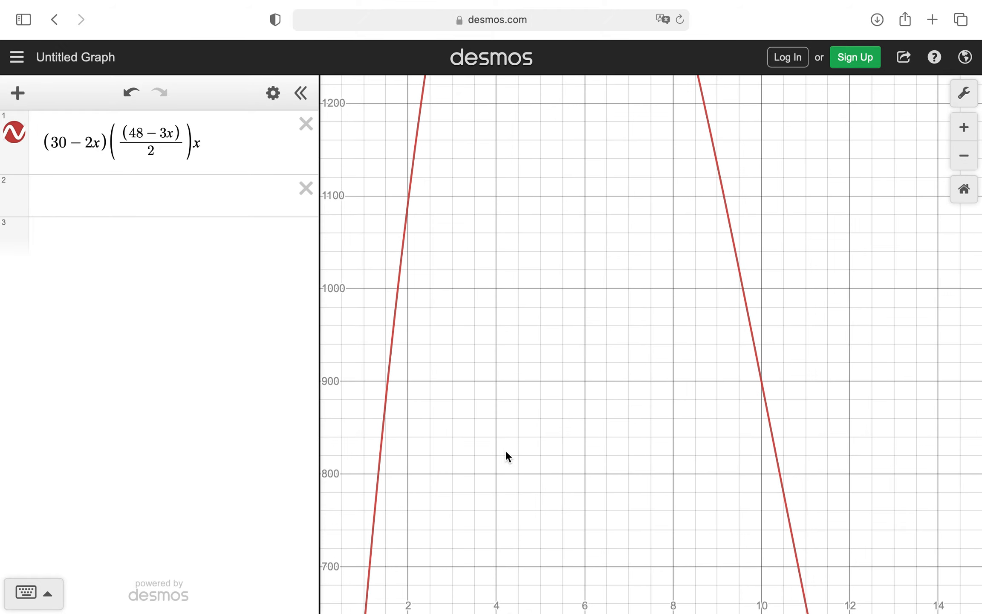
drag(511, 281, 498, 609)
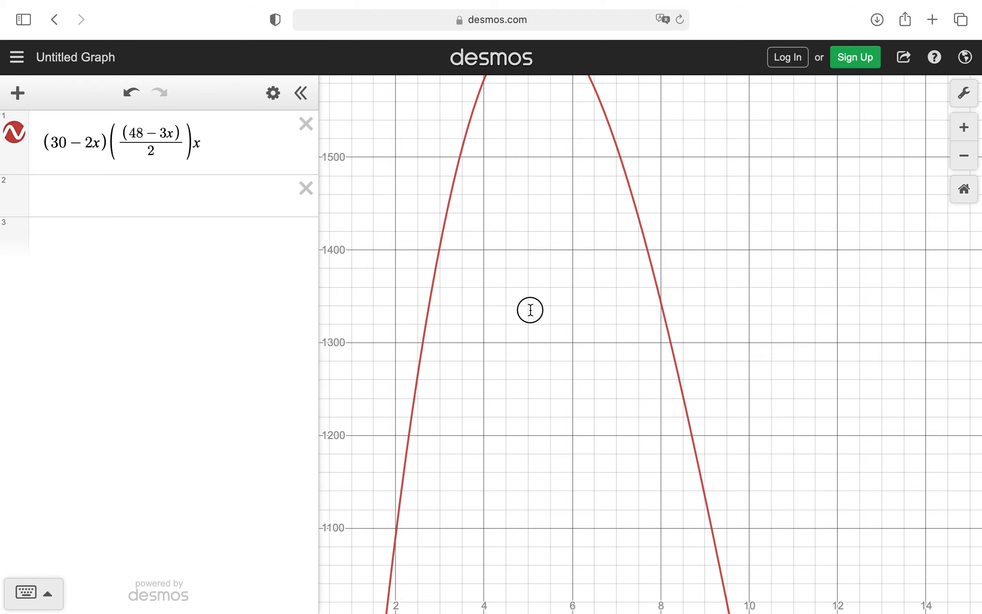
drag(526, 308, 537, 567)
scroll(537, 567, down, 5)
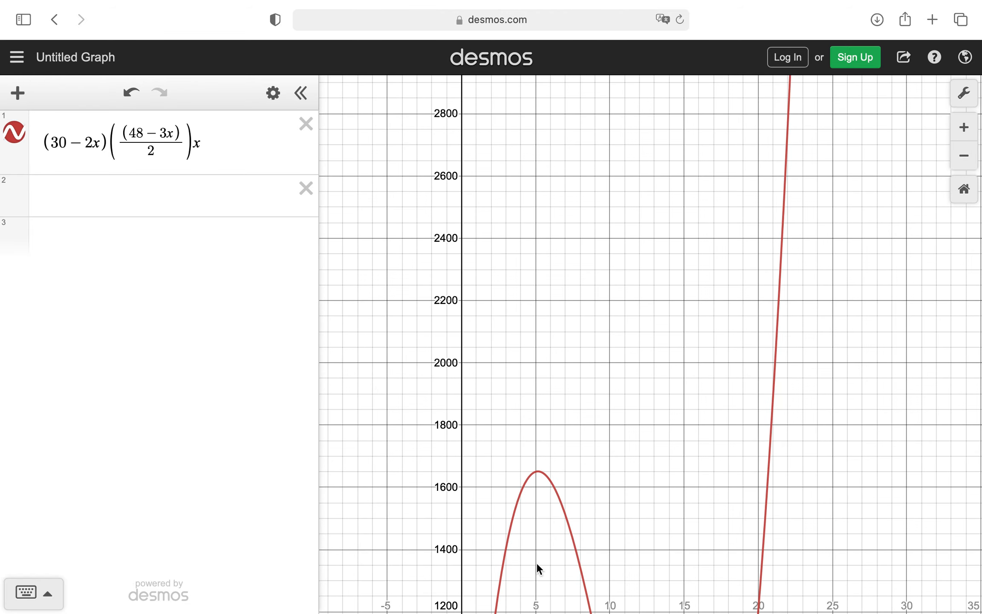
drag(596, 452, 624, 296)
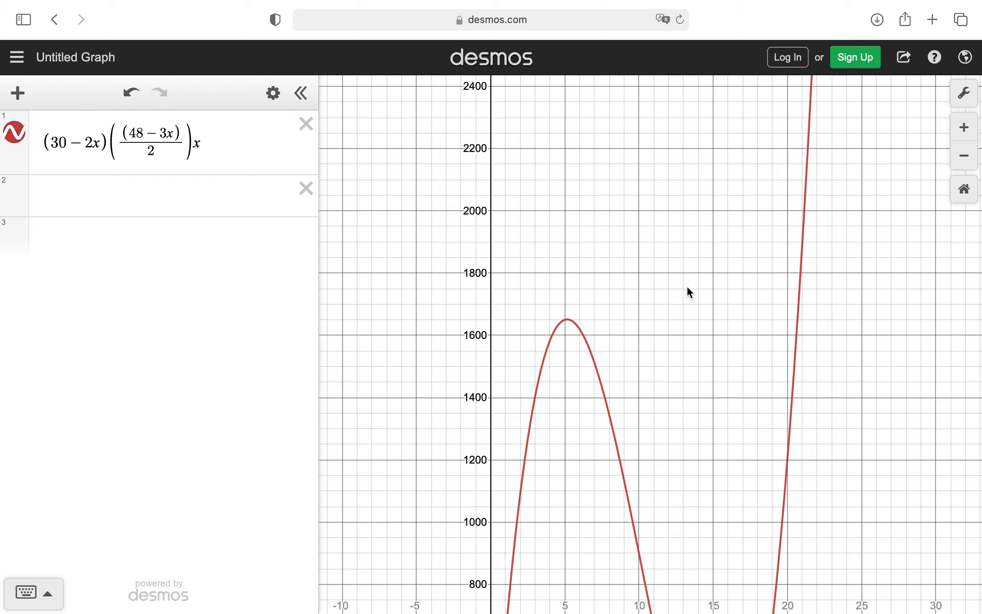
- Set the x-axis range from 0 to 15 in the graph settings
click(964, 93)
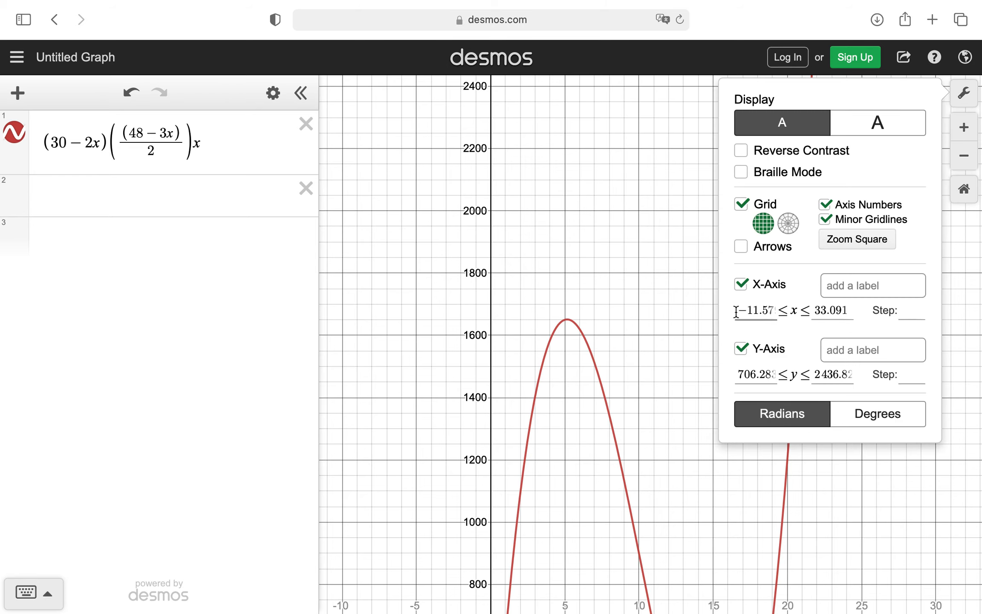
drag(739, 309, 795, 306)
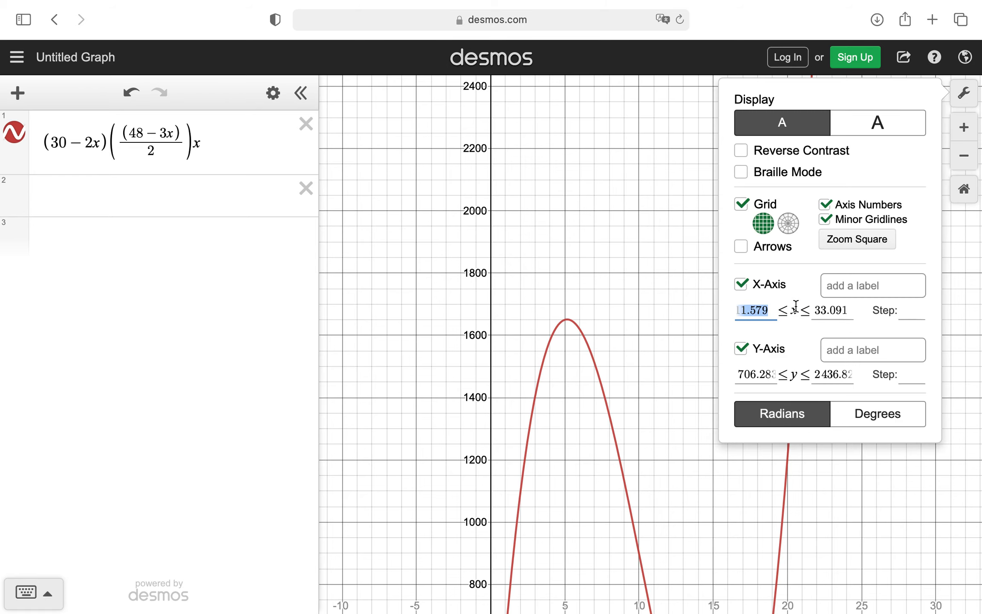
text(0)
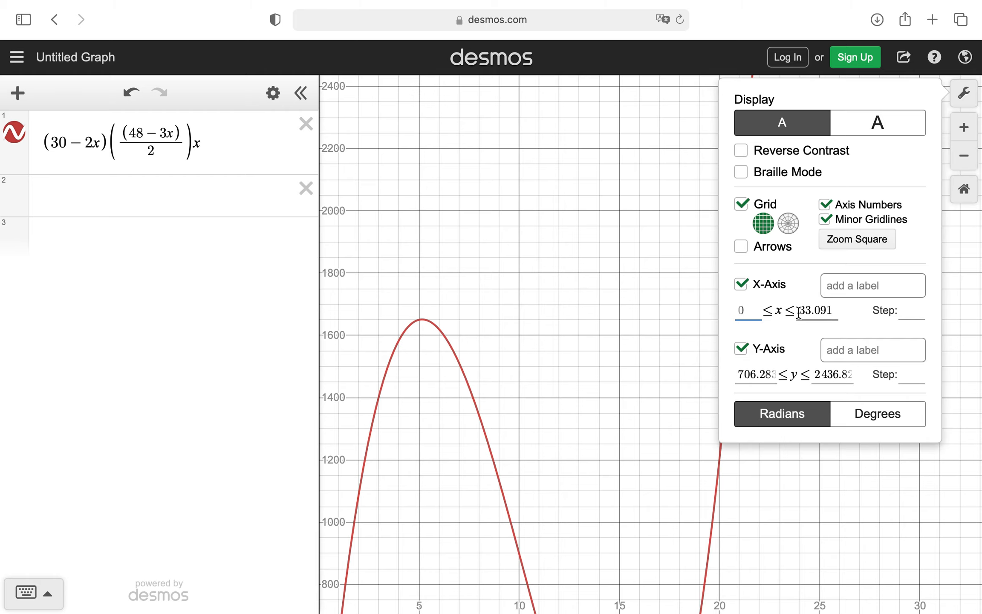
drag(798, 313, 833, 314)
text(1)
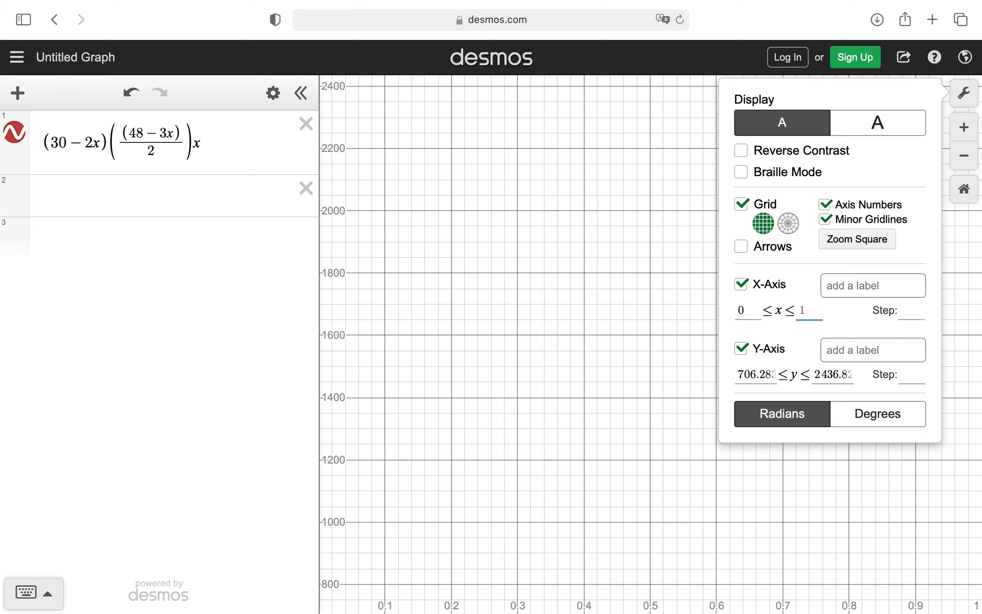
text(5)
- Set the y-axis range from 0 to 1800 in the graph settings
drag(736, 373, 803, 374)
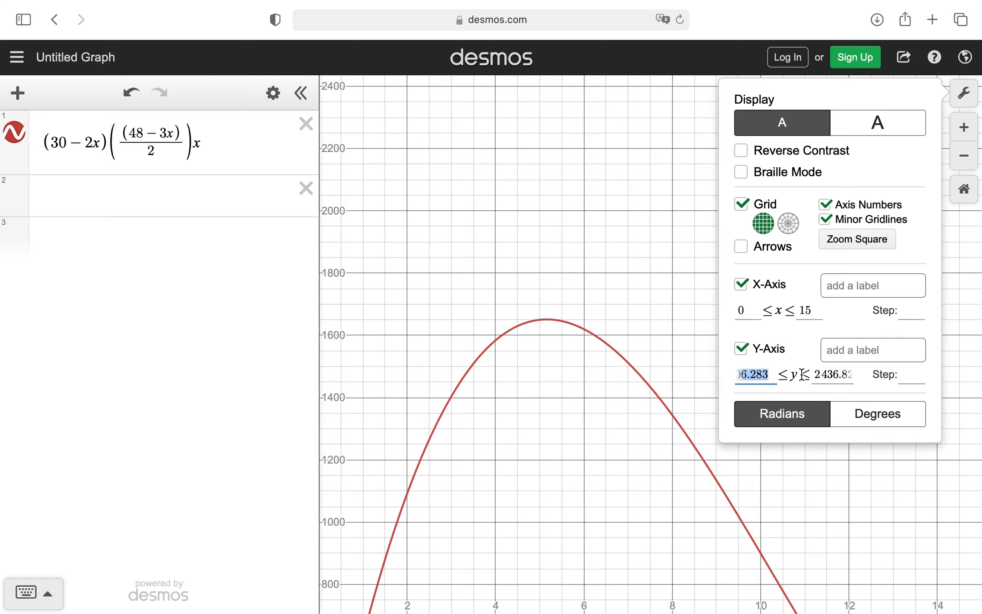
text(0)
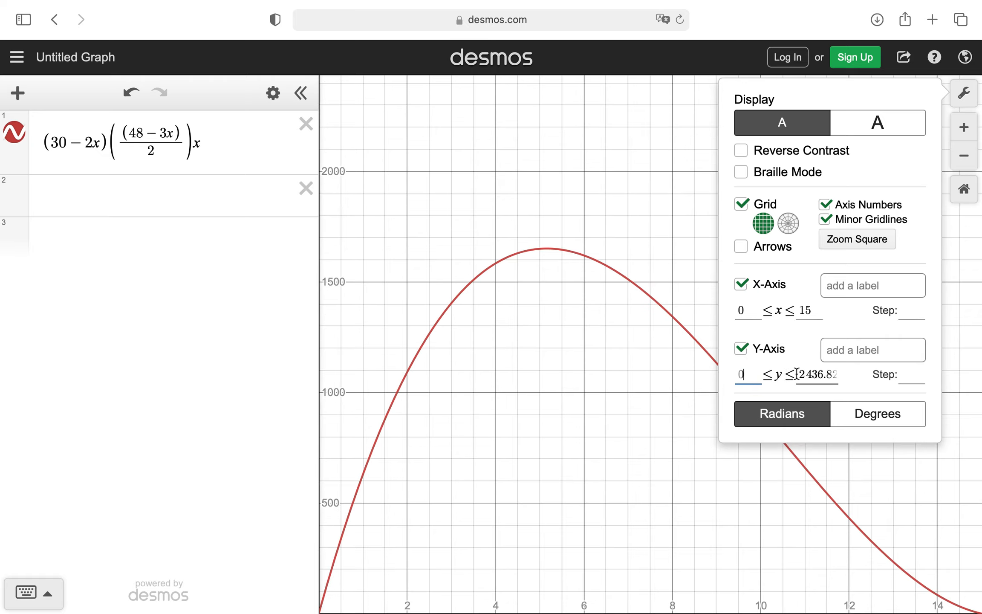
drag(795, 374, 872, 375)
drag(798, 373, 850, 377)
text(1800)
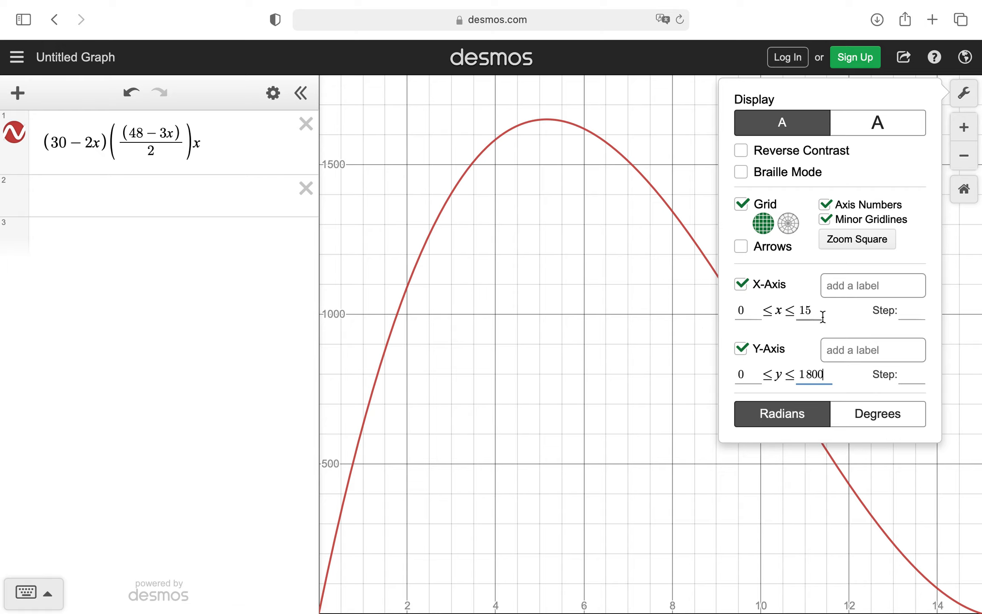
- Try a step of 1 on the x-axis and 100 on the y-axis, clearing each value after viewing the gridlines
click(917, 314)
text(1)
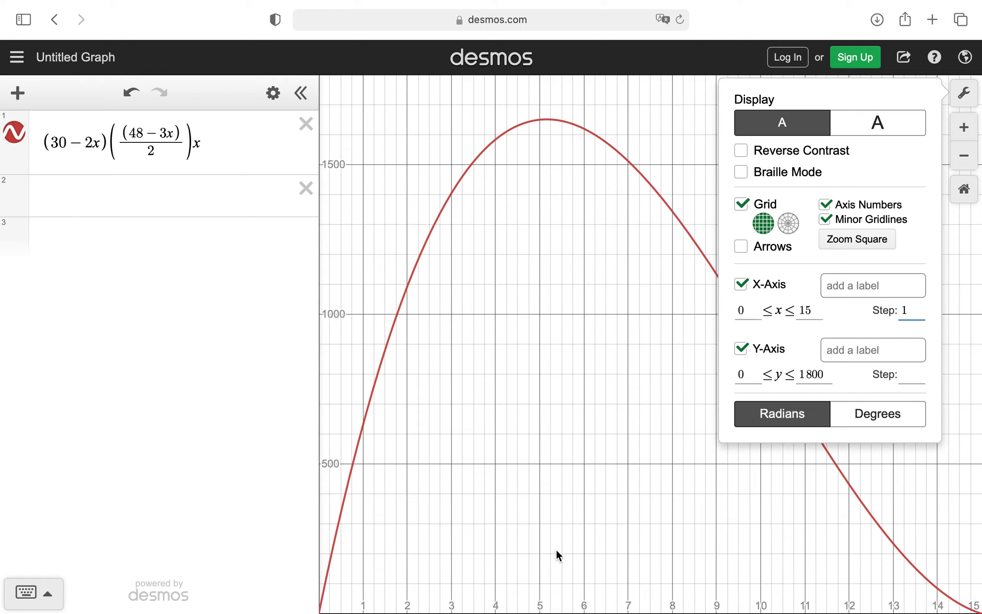
key(BackSpace)
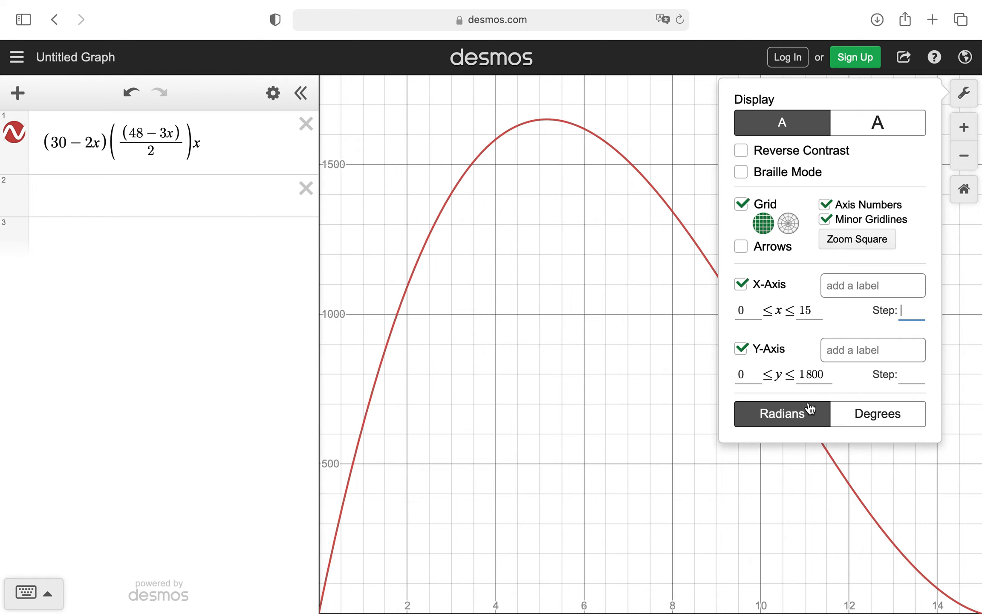
click(909, 375)
text(100)
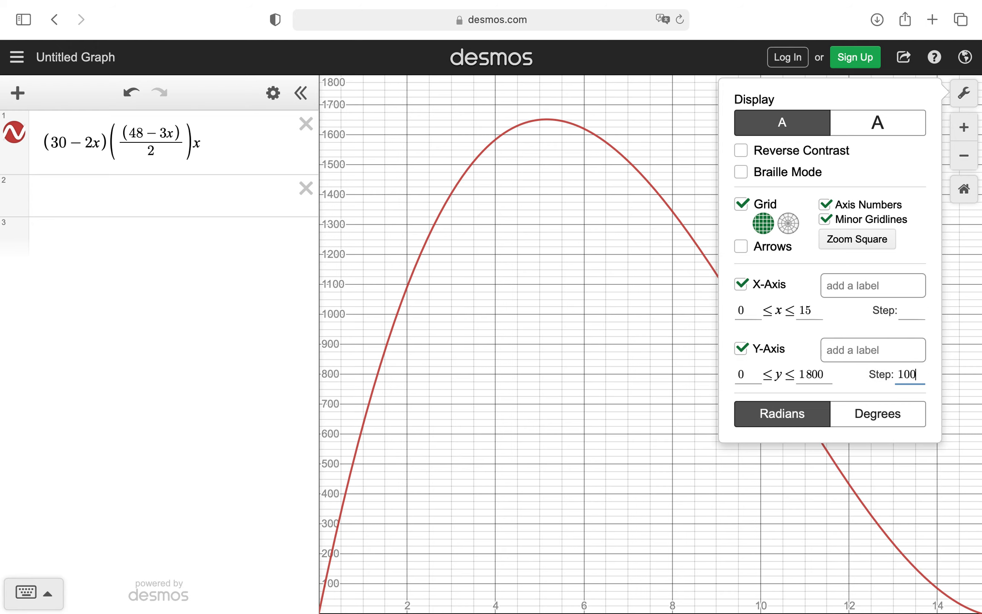
key(BackSpace)
key(BackSpace)
key(BackSpace)
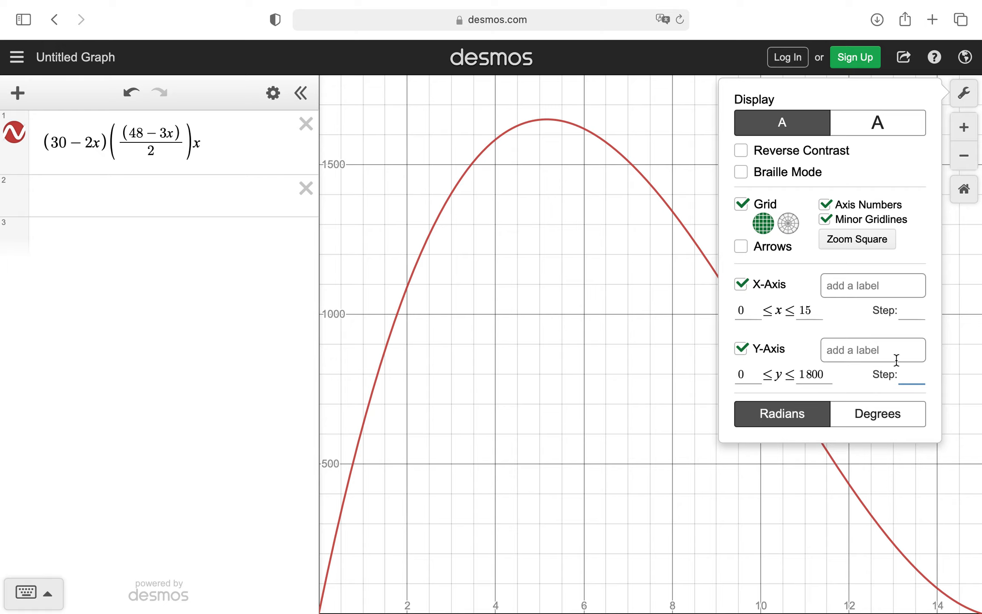
- Label the x-axis "Square Size" in the graph settings
click(848, 289)
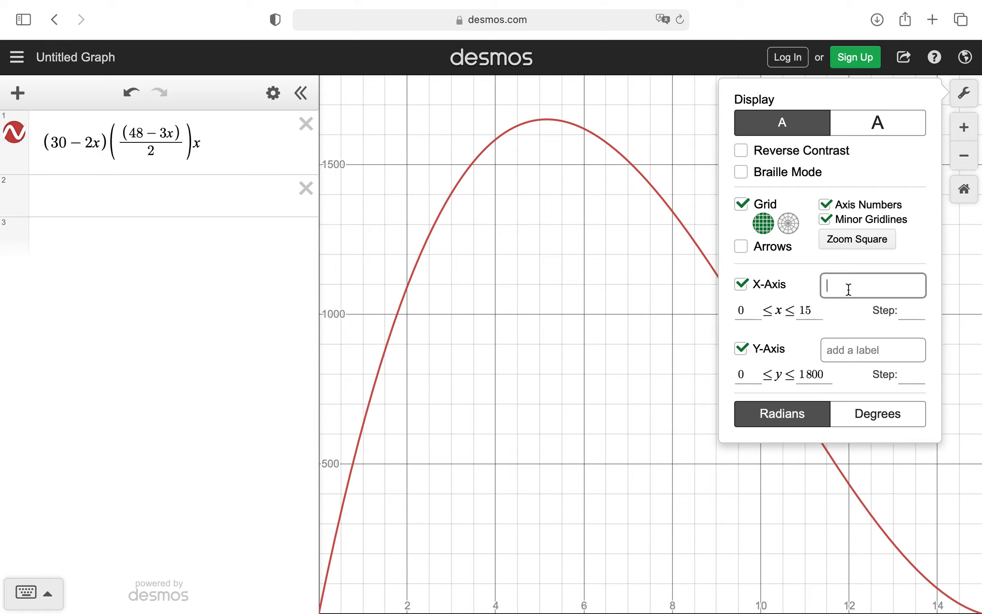
text(Square Sixe)
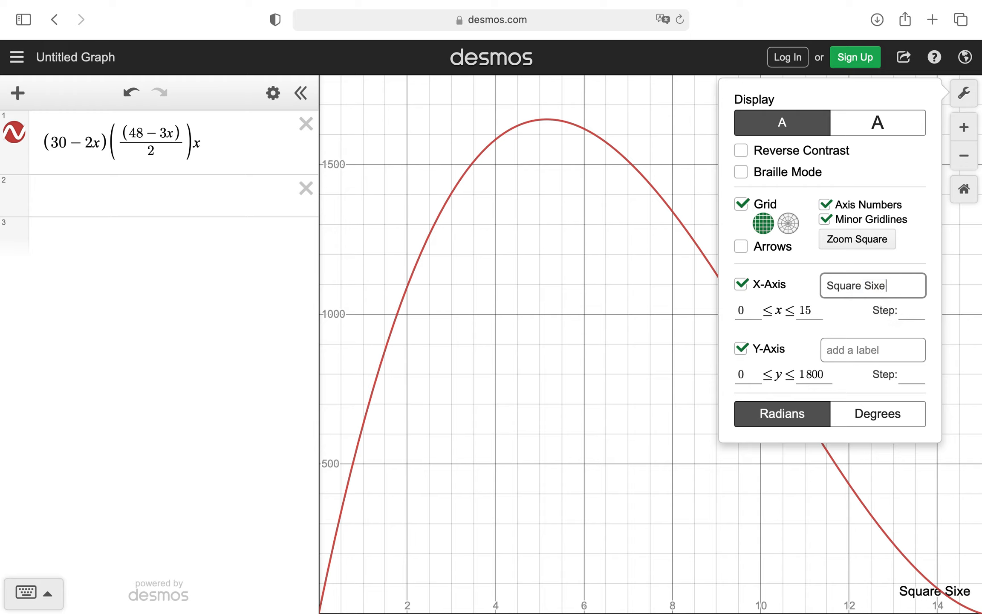
key(BackSpace)
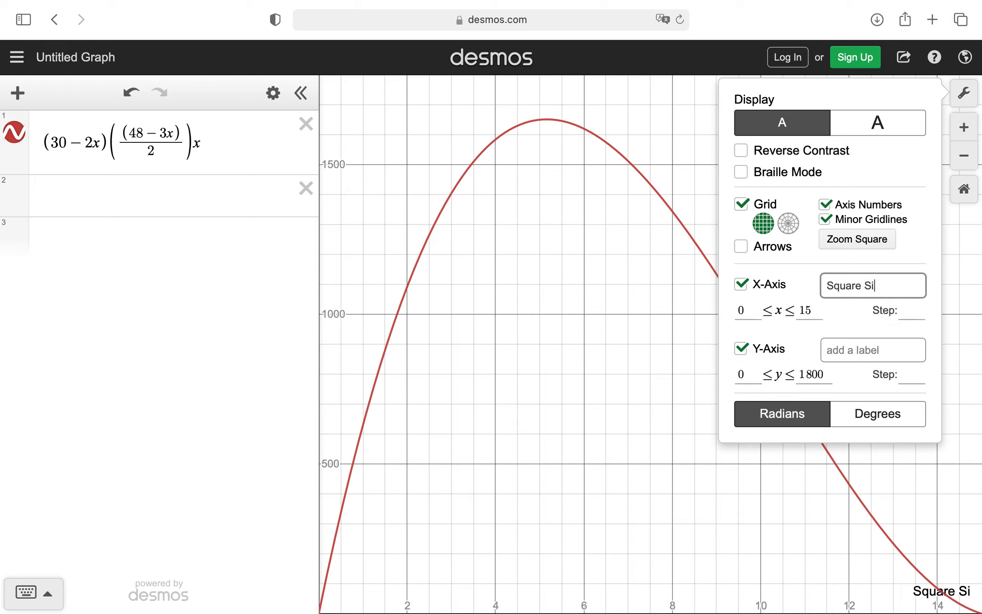
text(ze)
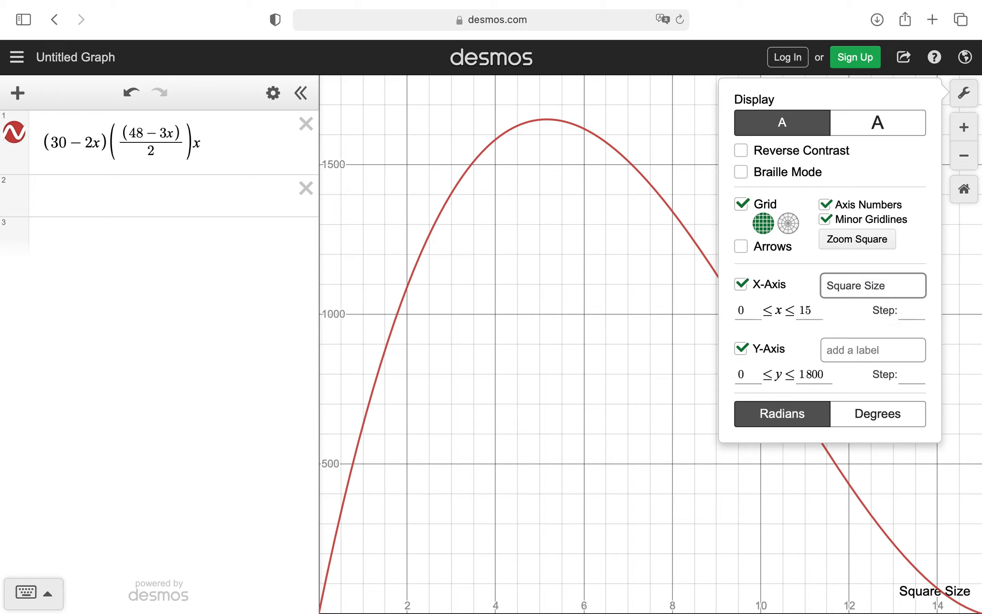
- Label the y-axis "Volume of Box" and close the graph settings
click(860, 352)
text(Volu)
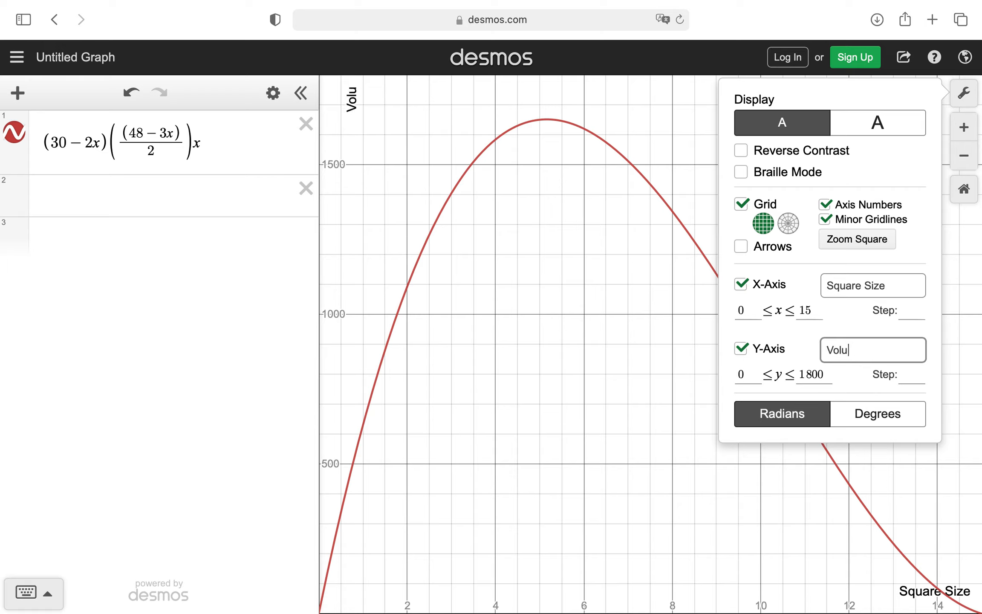
text(me of Box)
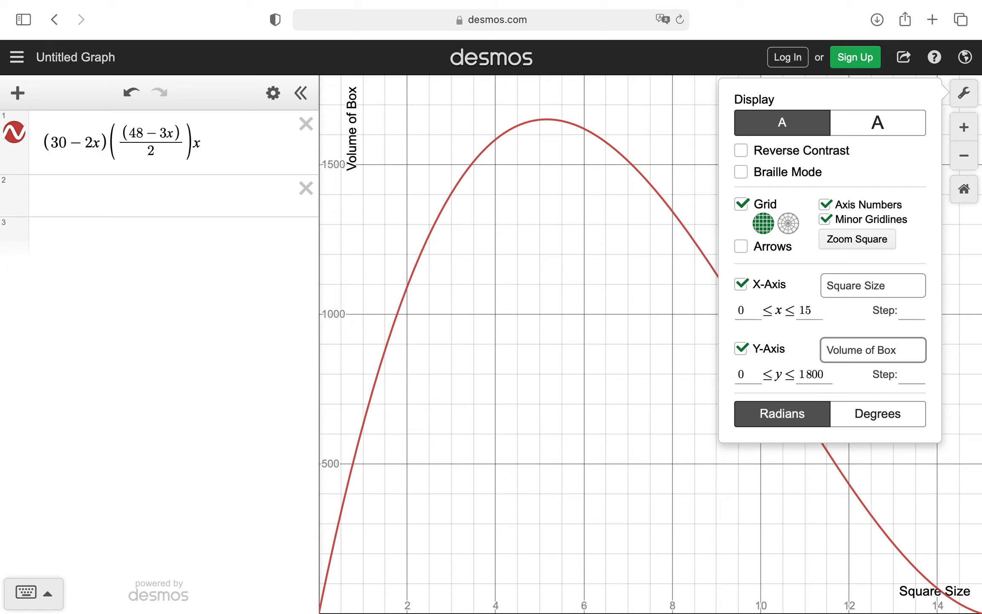
click(798, 360)
click(568, 399)
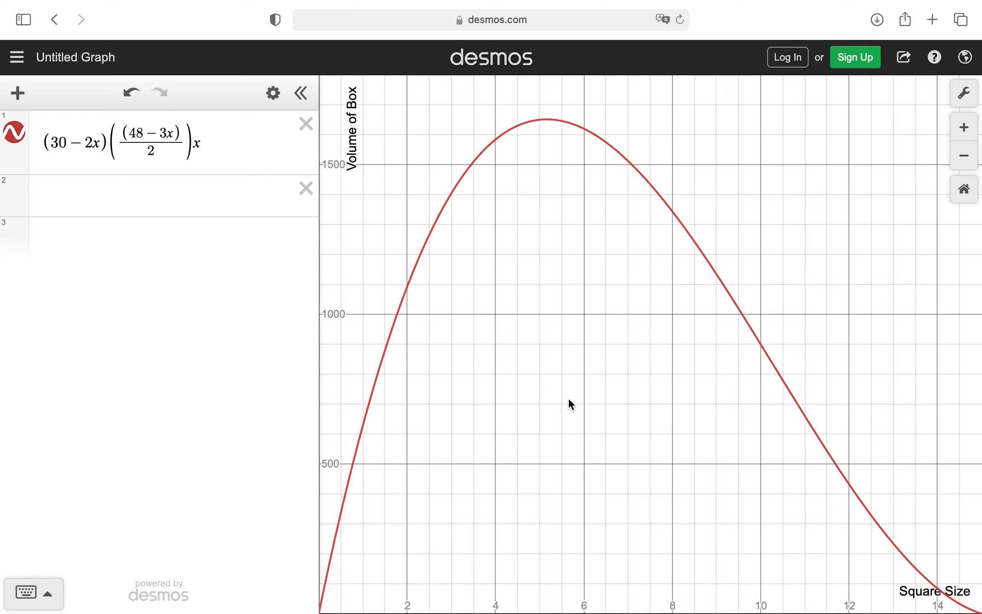
- Change the x-axis range to run from -1 to 17 in the graph settings
click(963, 93)
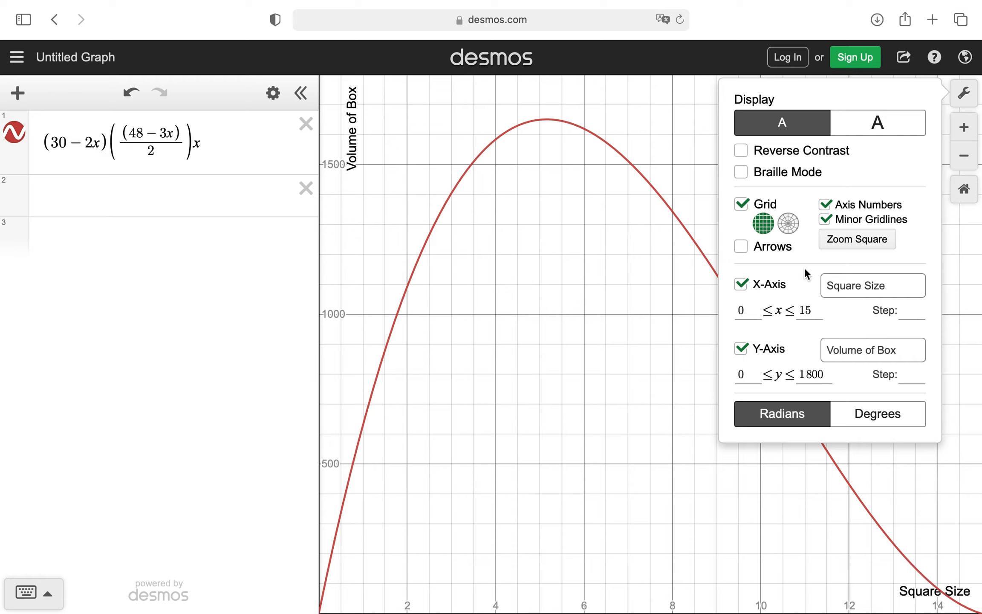
click(752, 311)
key(BackSpace)
text(-1)
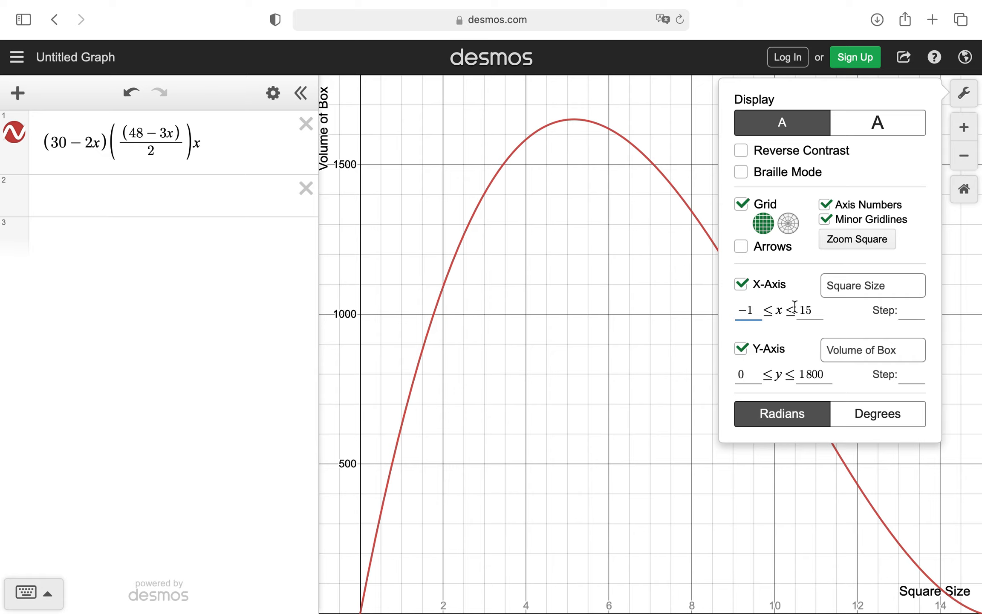
click(812, 308)
key(BackSpace)
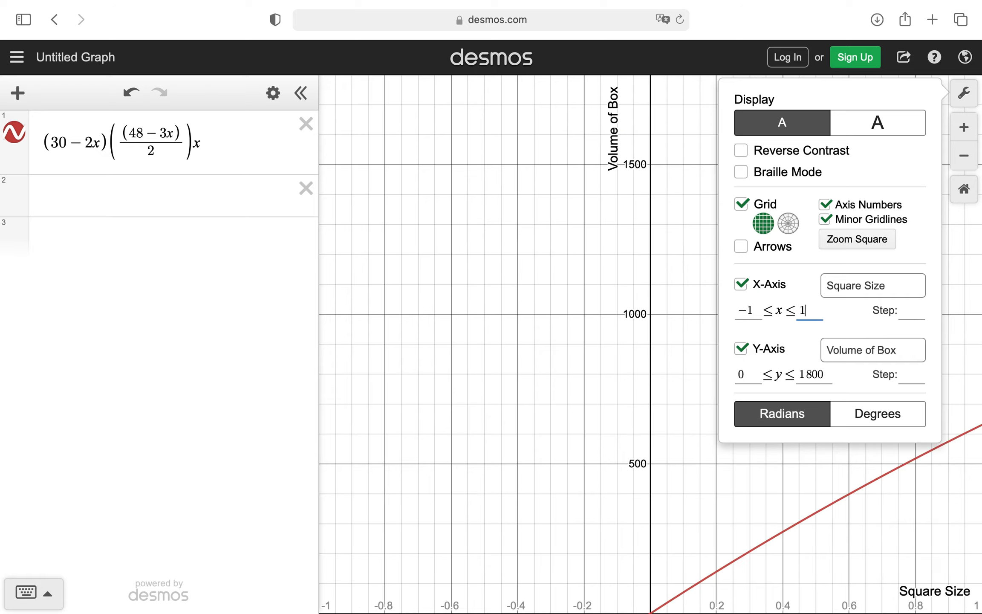
text(7)
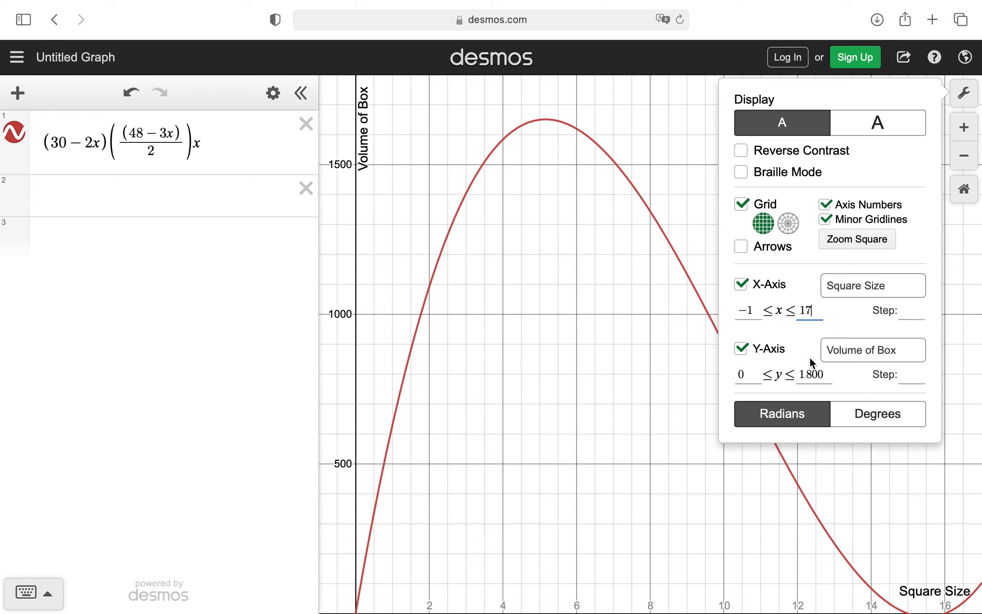
- Set the y-axis lower bound to -100 and close the graph settings
drag(747, 371, 721, 369)
text(-199)
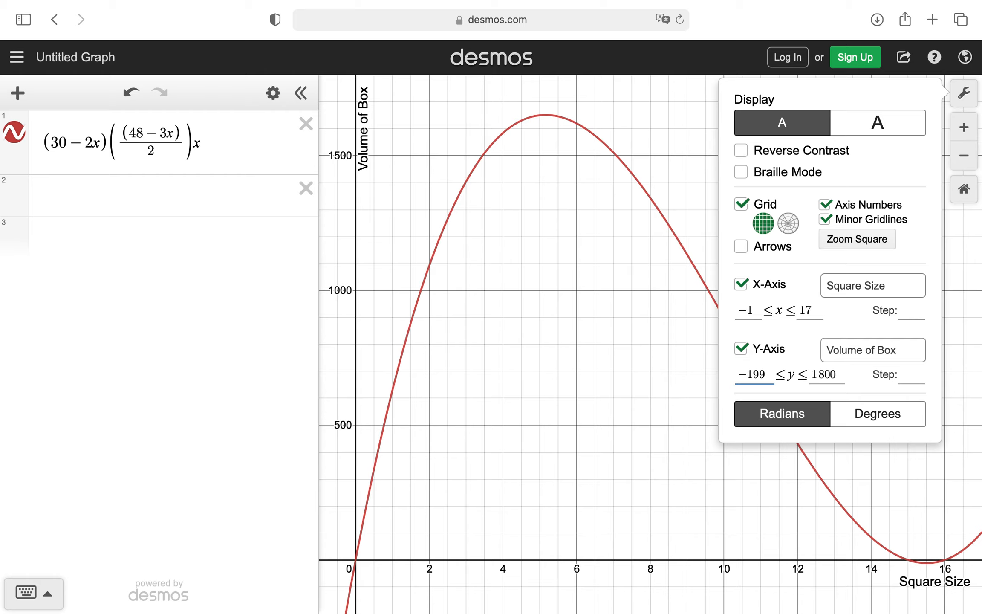
key(BackSpace)
key(BackSpace)
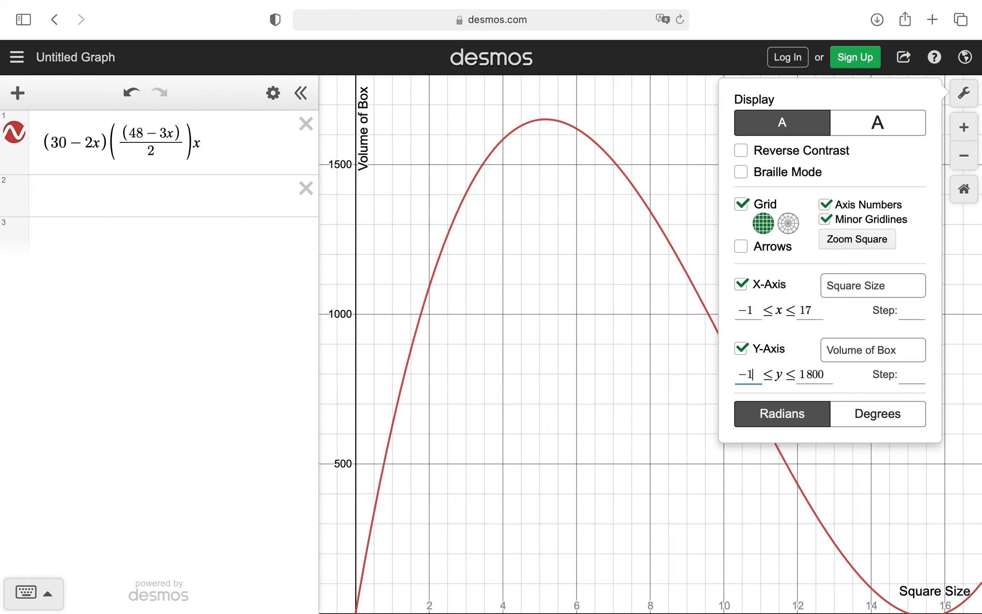
text(00)
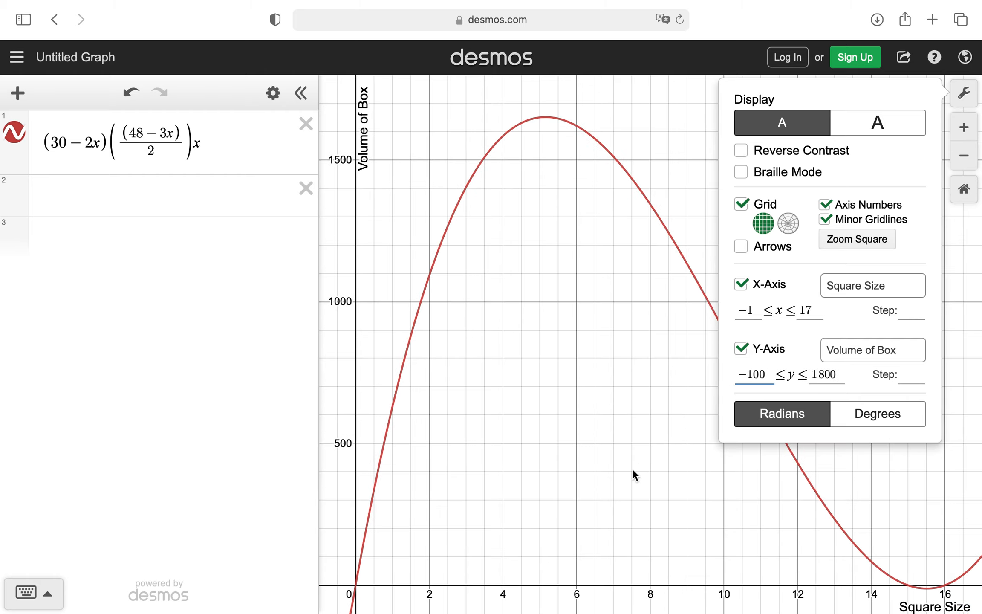
click(589, 519)
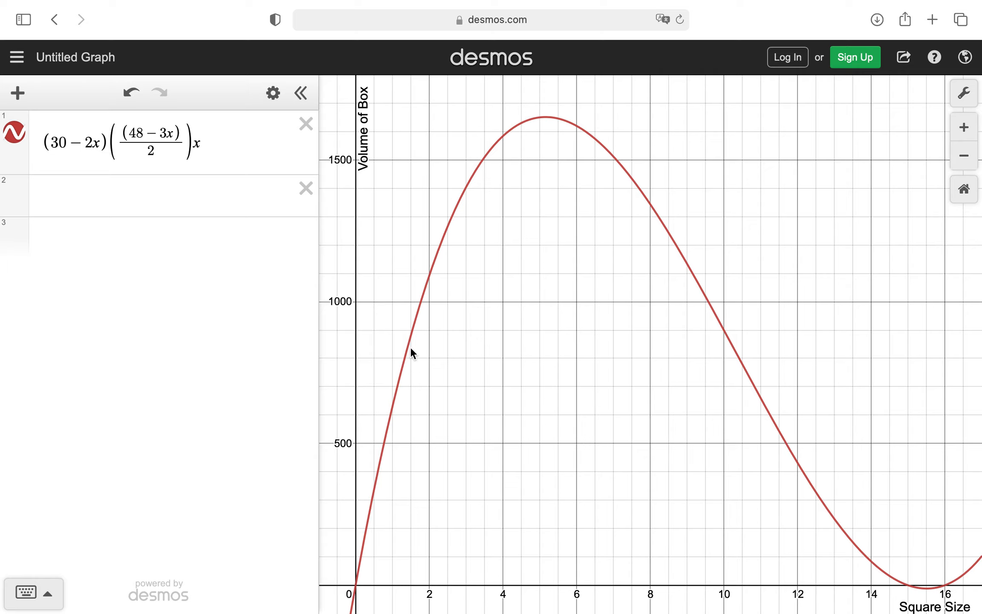
- Trace the curve through x = 2 and x = 4 up to its maximum, reading the coordinates
mouse_move(403, 360)
mouse_down()
mouse_move(484, 213)
mouse_move(539, 173)
mouse_move(589, 179)
mouse_up()
mouse_move(613, 203)
mouse_down()
mouse_move(631, 237)
mouse_move(605, 188)
mouse_move(515, 152)
mouse_move(456, 294)
mouse_up()
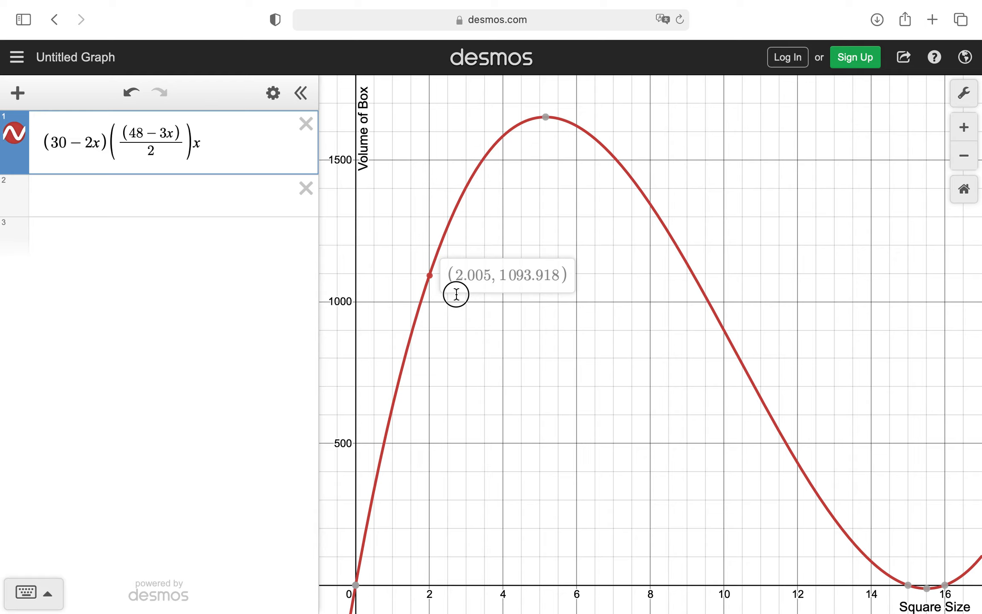
drag(456, 294, 456, 295)
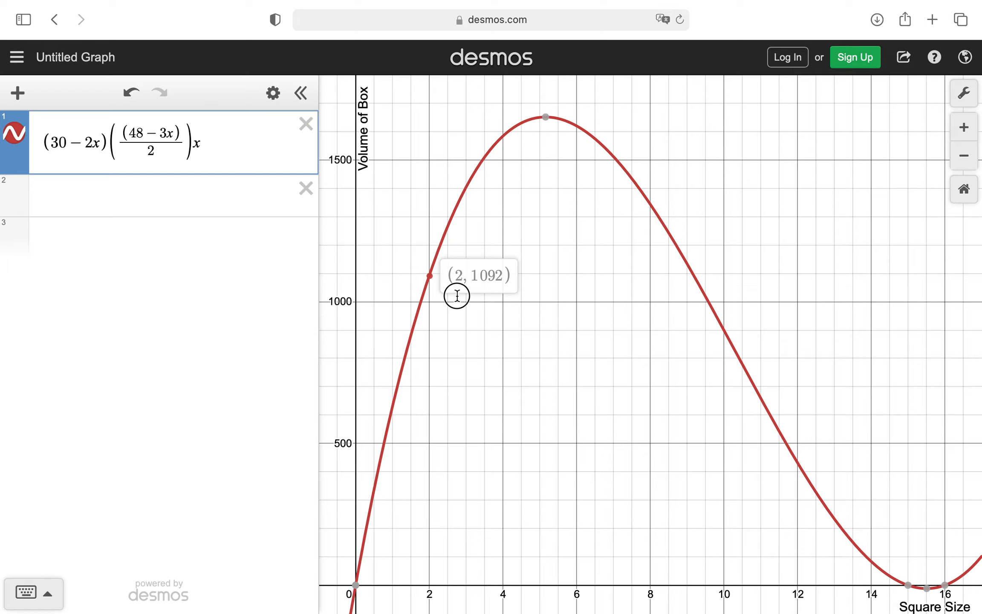
drag(457, 295, 517, 172)
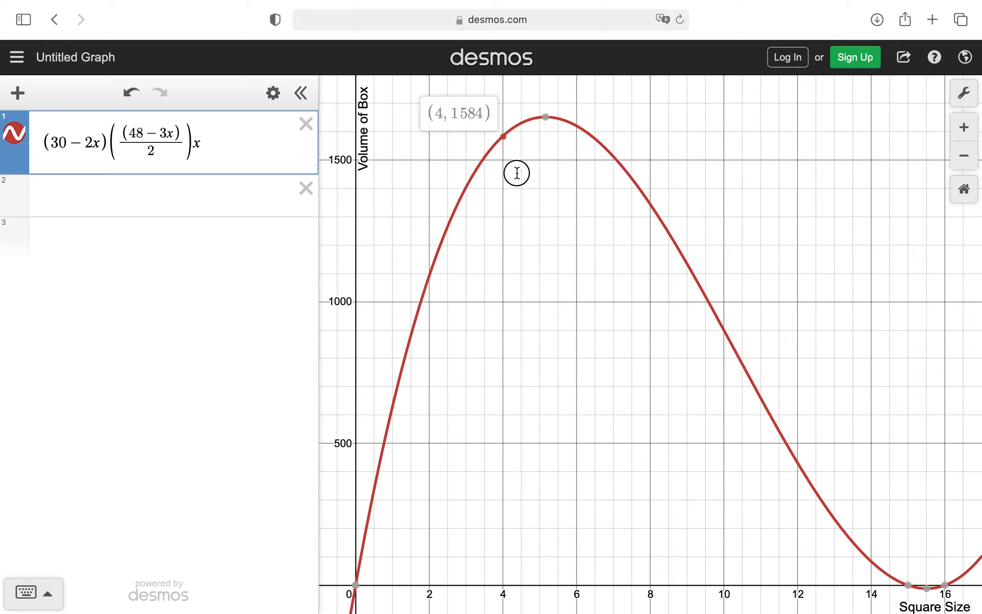
drag(517, 173, 547, 125)
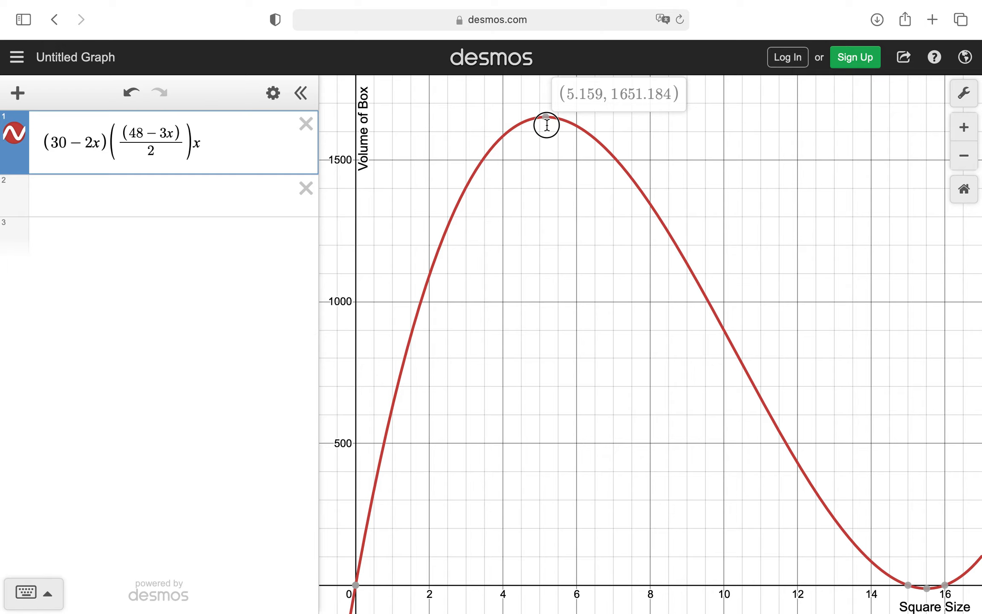
click(547, 125)
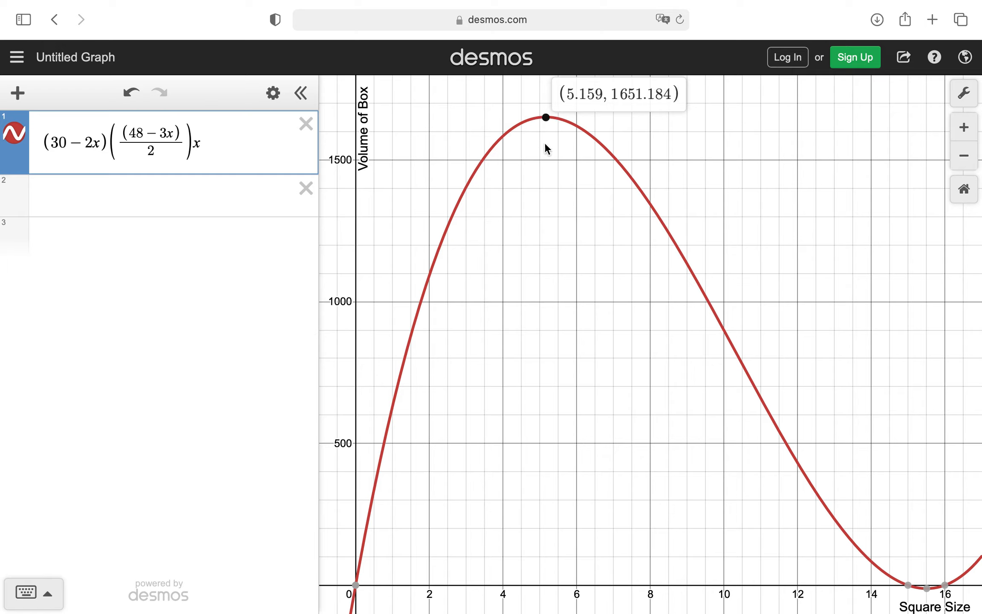
- Show the coordinates of the curve's maximum, the origin, the first positive x-intercept and the local minimum
click(545, 122)
click(545, 118)
click(355, 586)
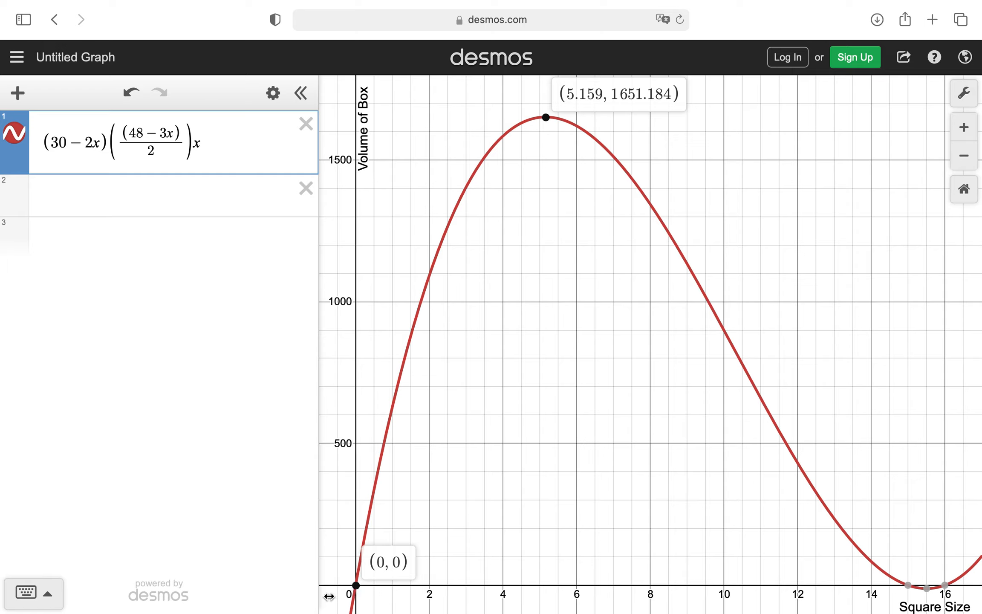
click(908, 585)
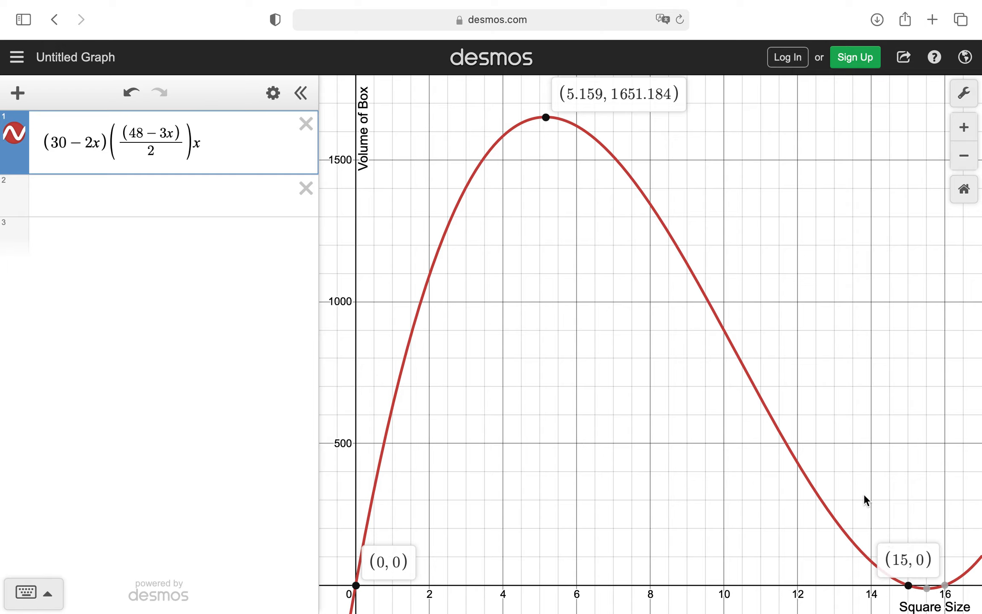
click(927, 589)
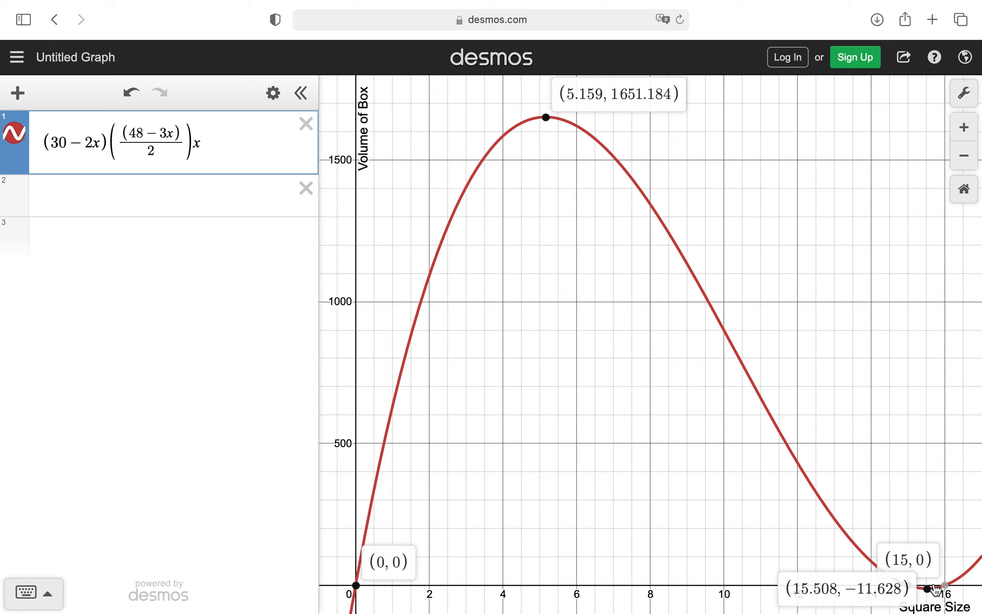
mouse_move(945, 587)
- Reframe the graph with both axes and the curve's peak in view, and display the coordinates of the maximum
drag(691, 468, 697, 440)
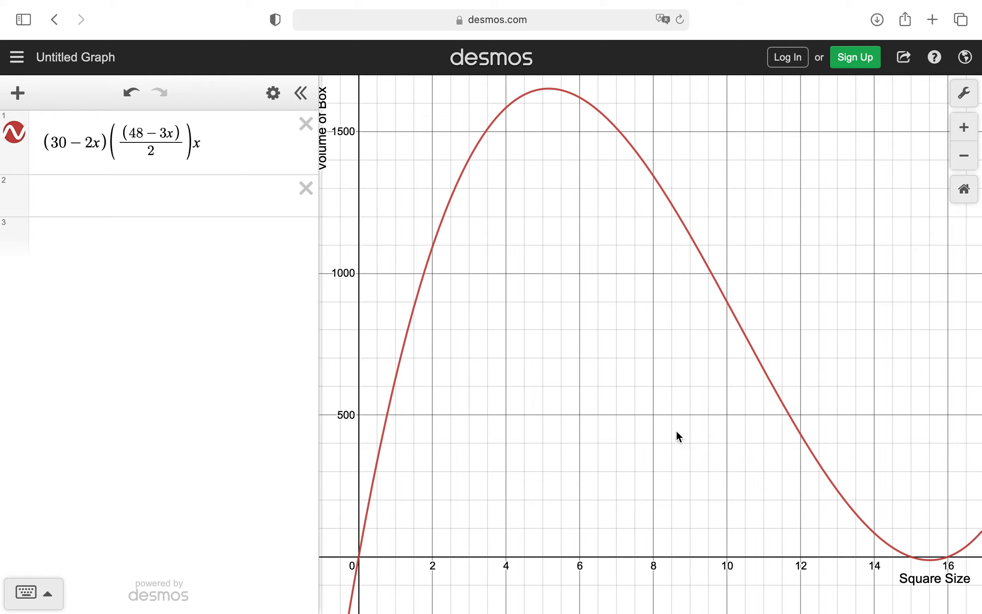
drag(631, 364, 611, 359)
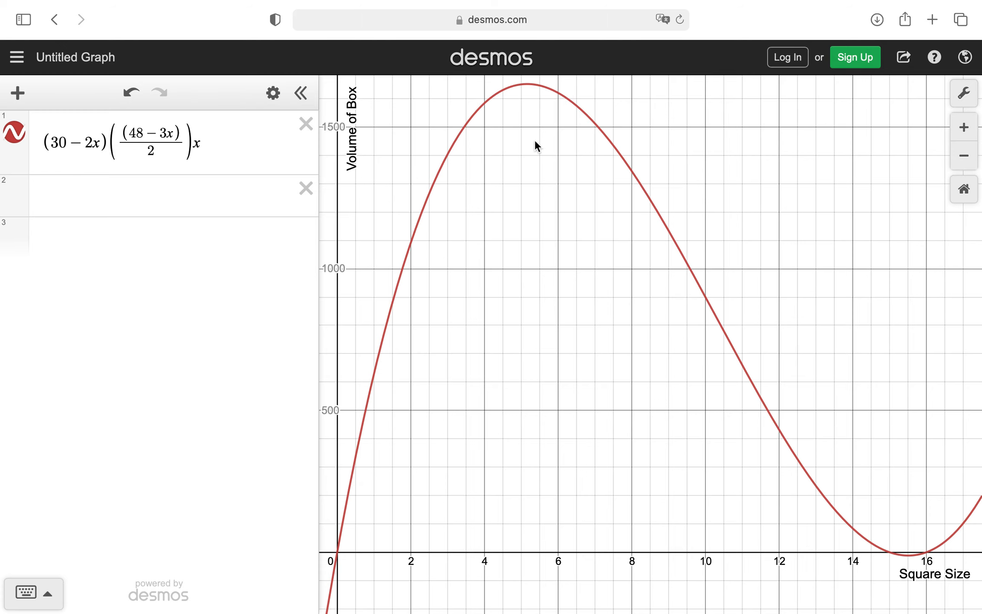
drag(532, 174, 532, 192)
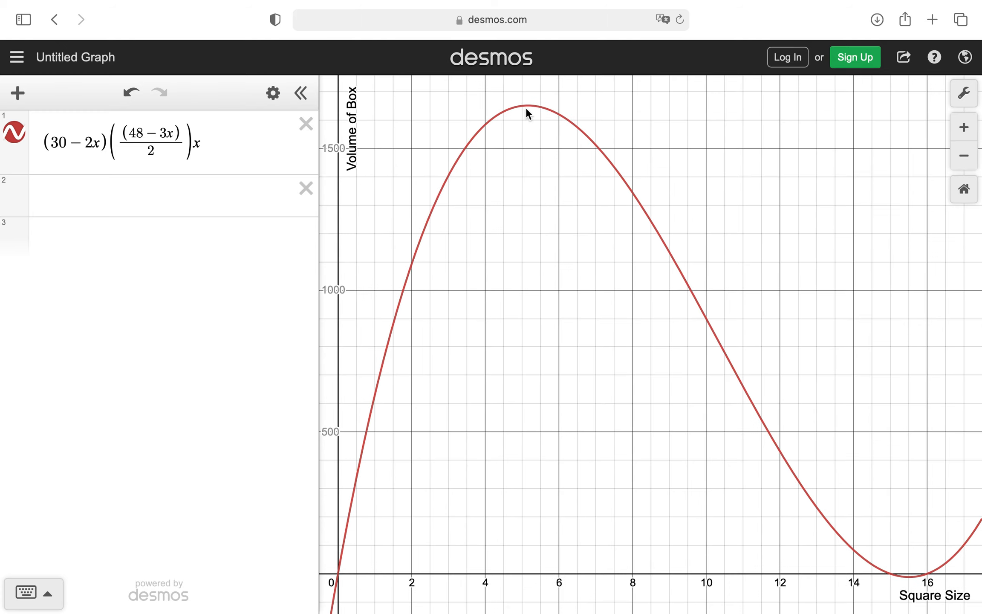
click(527, 107)
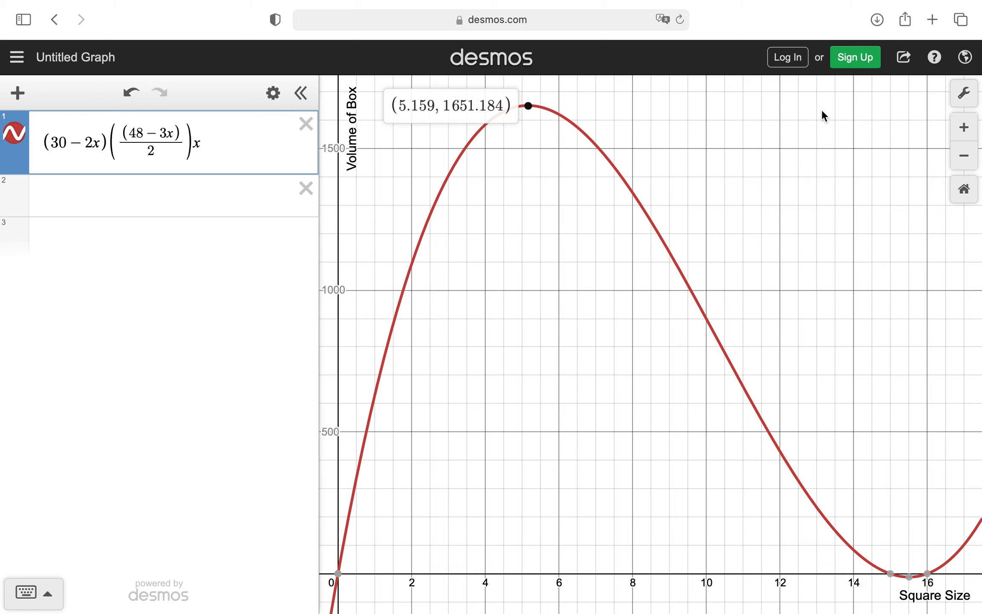
- Open the graph's image export and compare the Small Square and Large Square sizes, settling on Medium Square
click(904, 57)
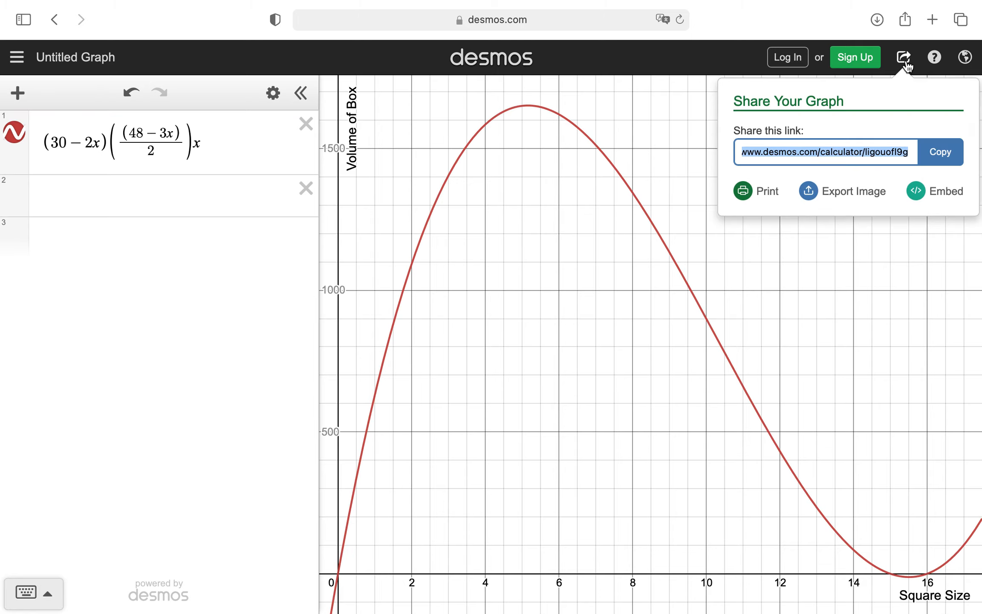
click(847, 200)
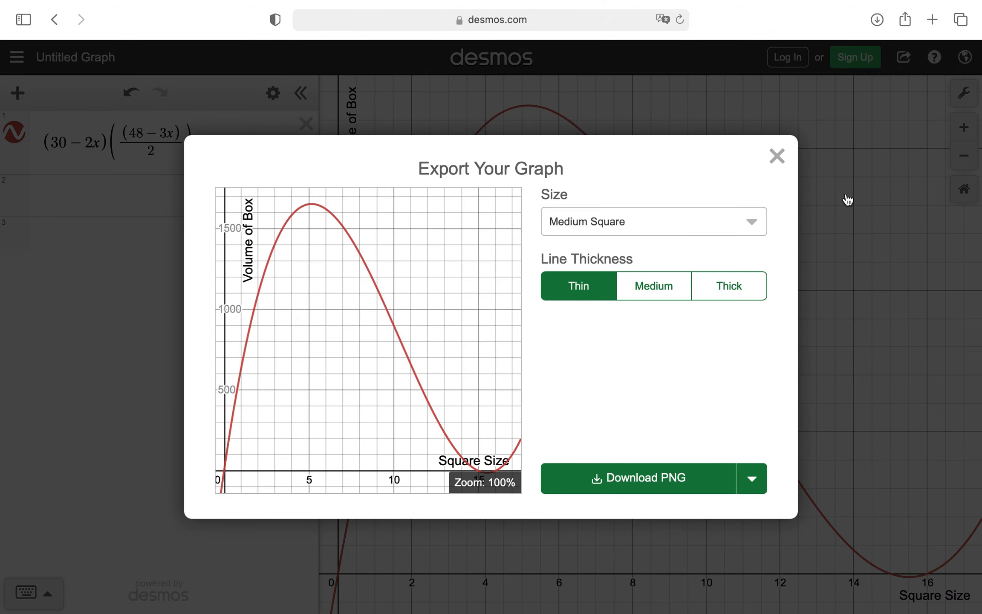
click(639, 221)
click(600, 254)
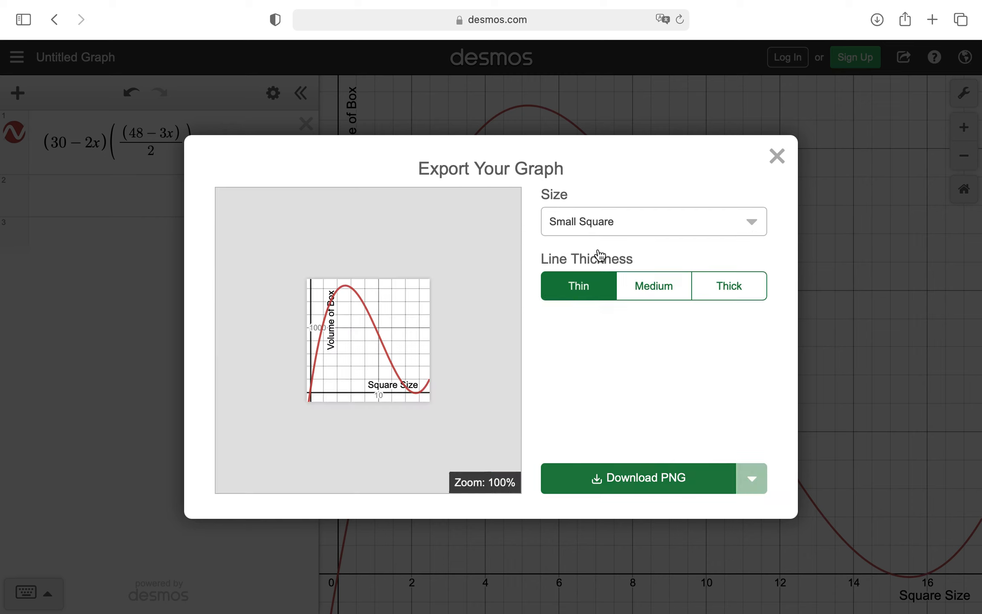
click(628, 221)
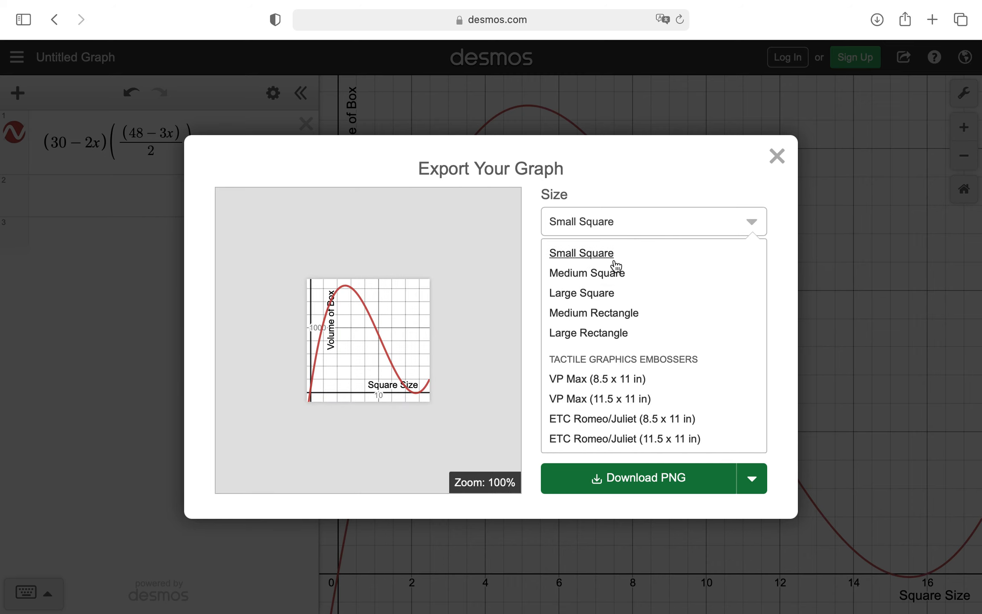
click(605, 294)
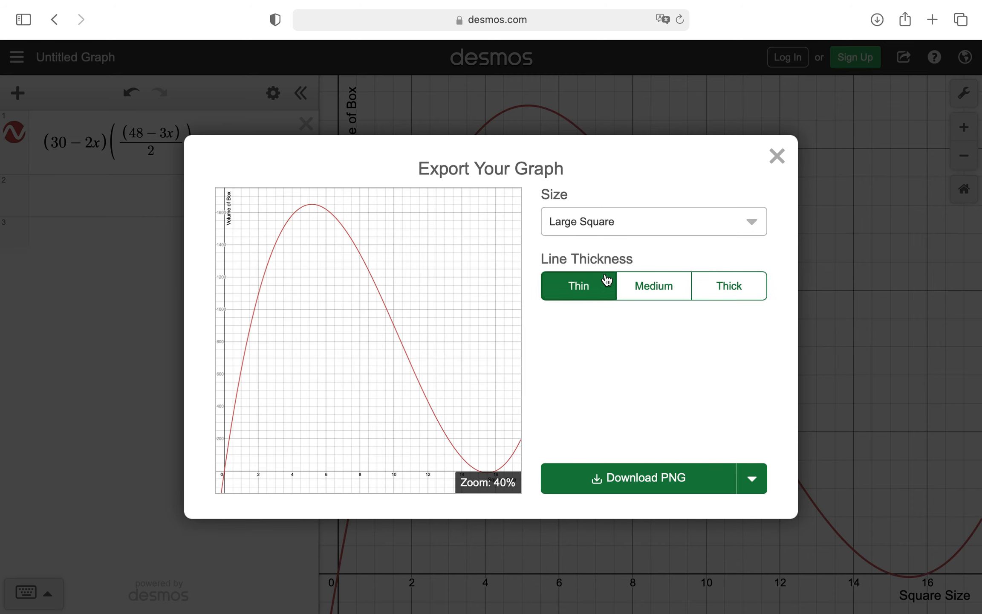
click(641, 221)
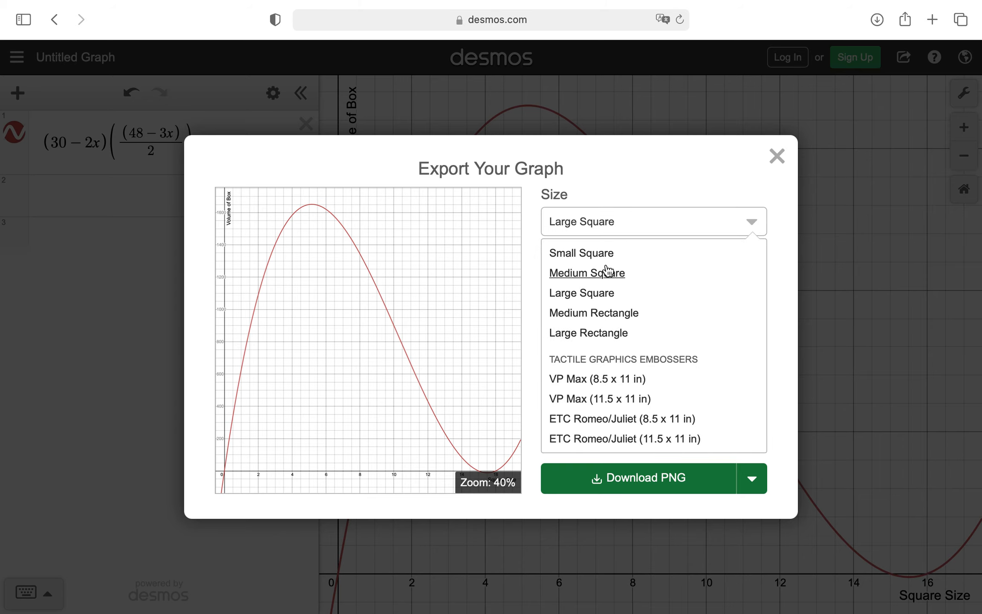
click(608, 272)
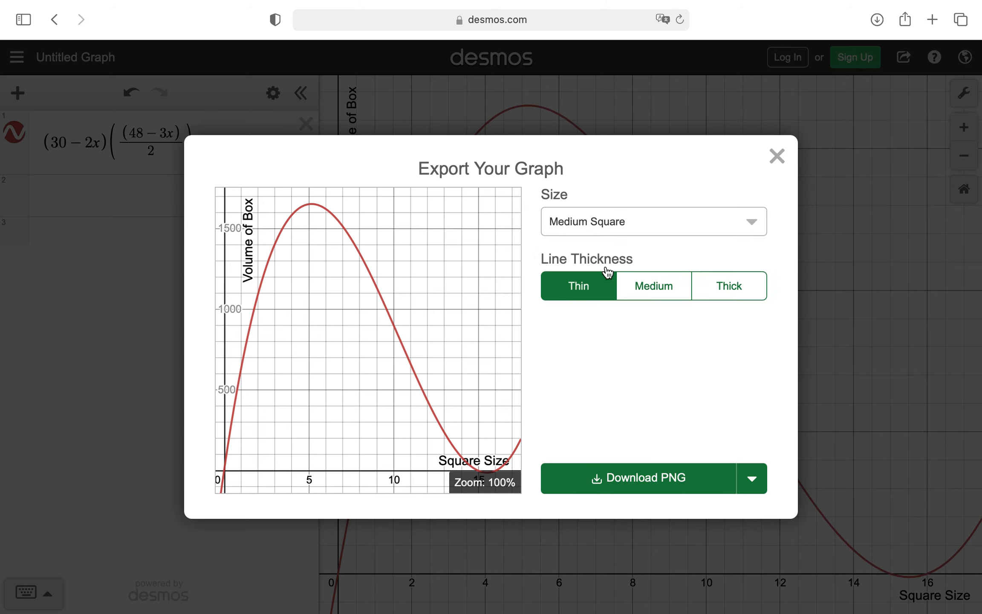
- Set the export's line thickness to Thick and copy the preview image of the graph
click(661, 285)
click(720, 287)
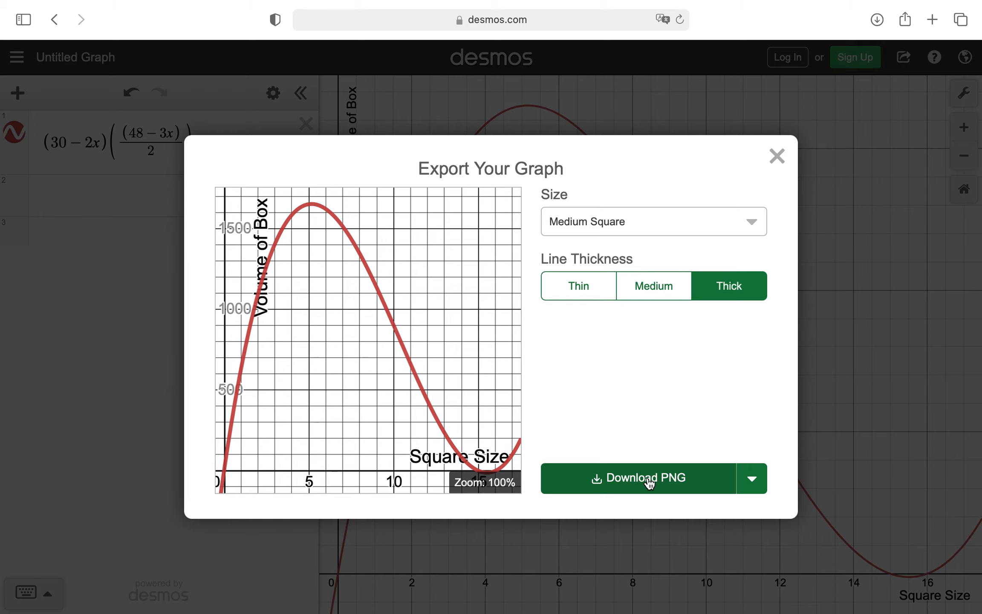
right_click(426, 314)
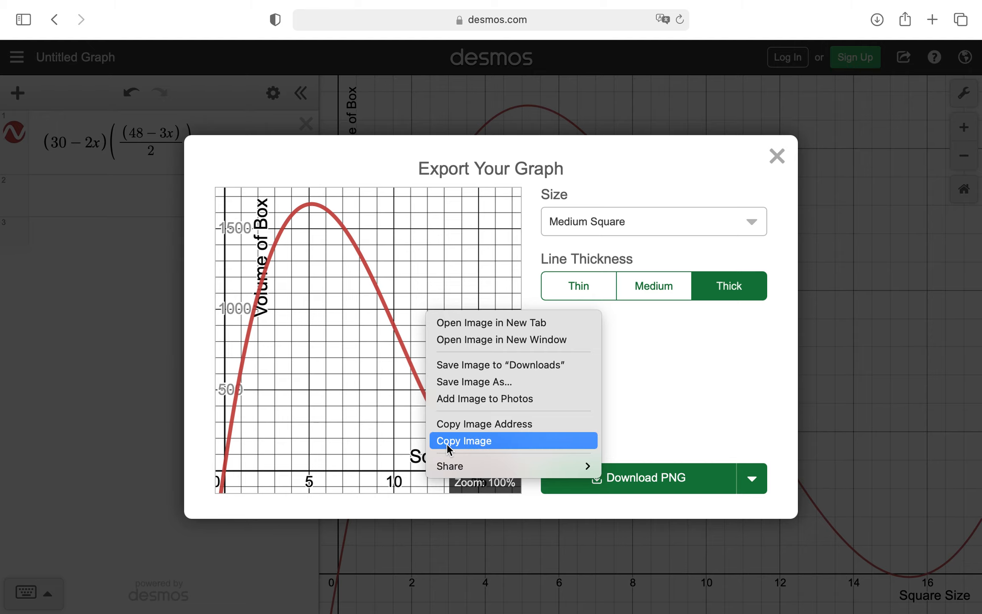